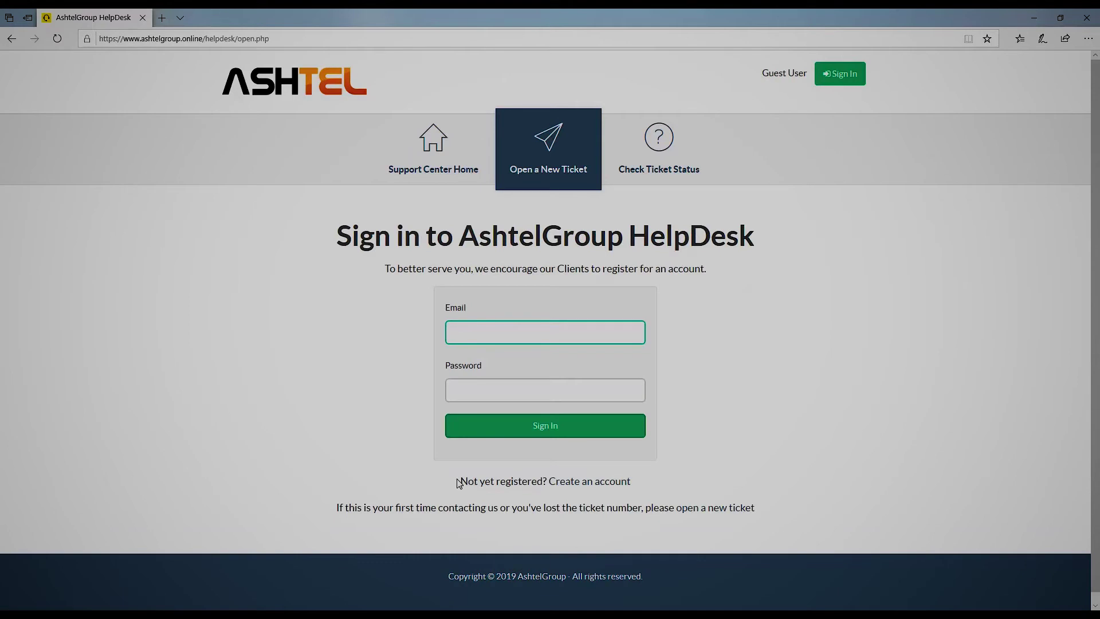
- Follow the 'Create an account' link to open the Account Registration page
left_click(569, 484)
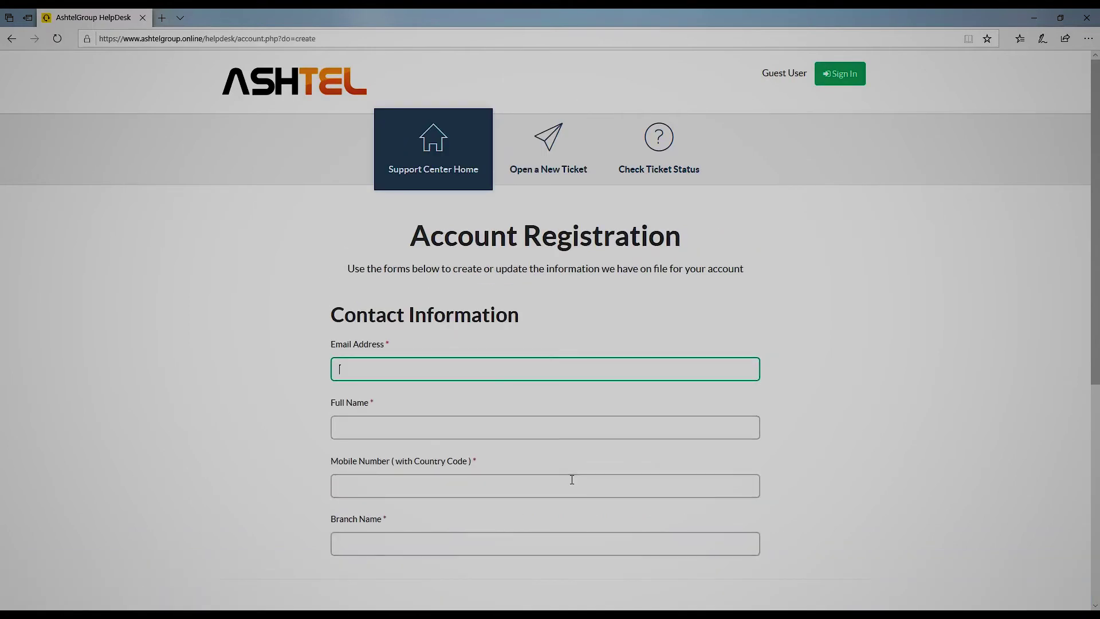
- Enter the client's e-mail, full name and mobile number, and choose branch ASHTEL HO
key("Tab")
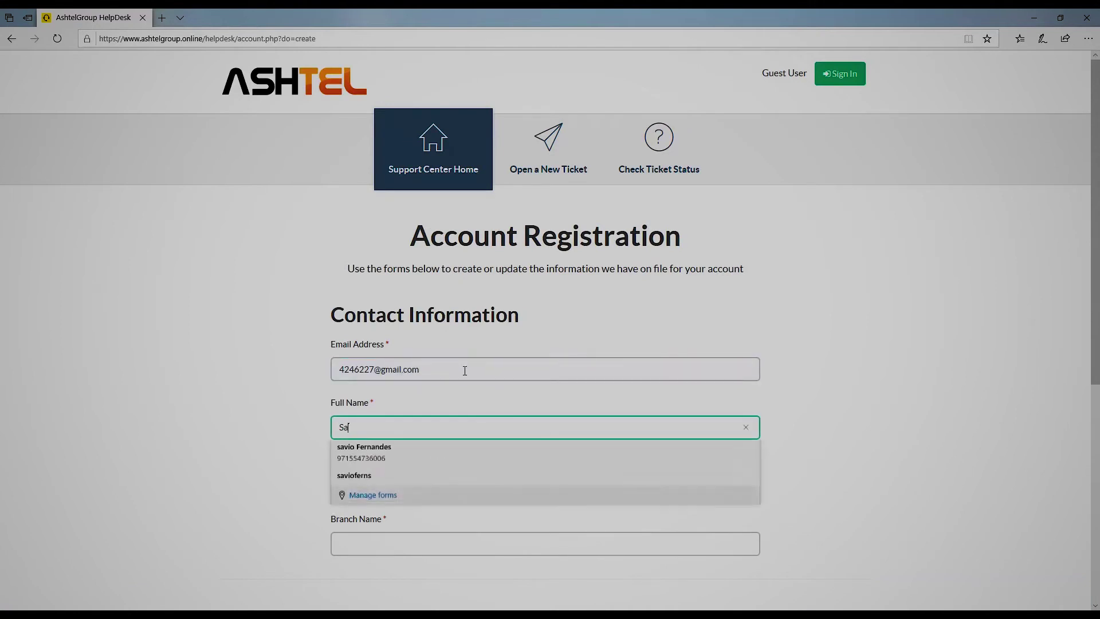
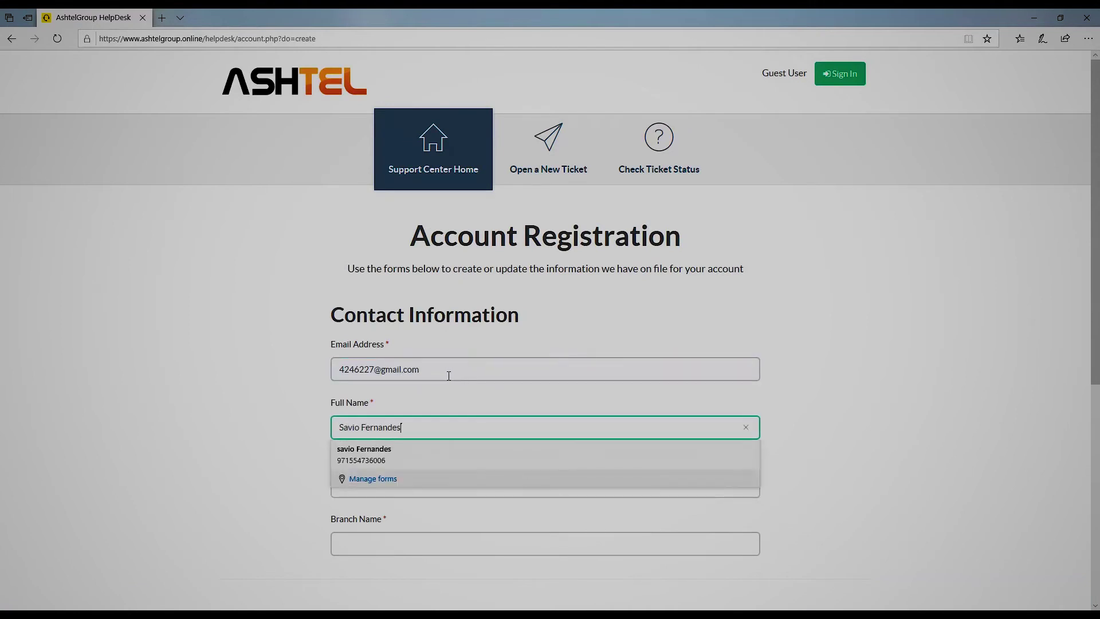
key("Tab")
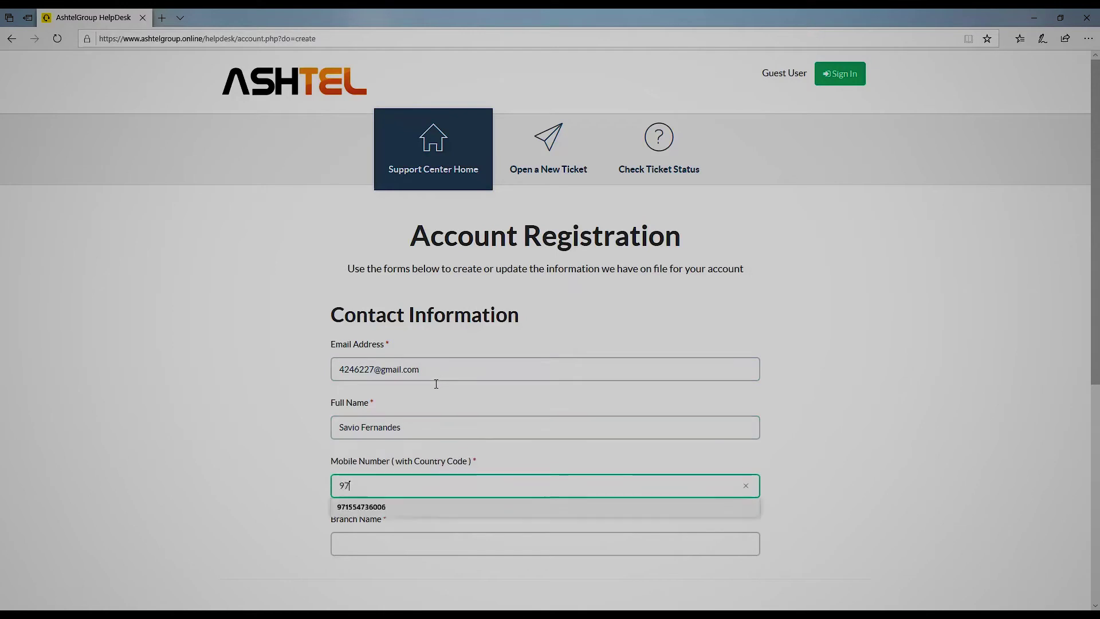
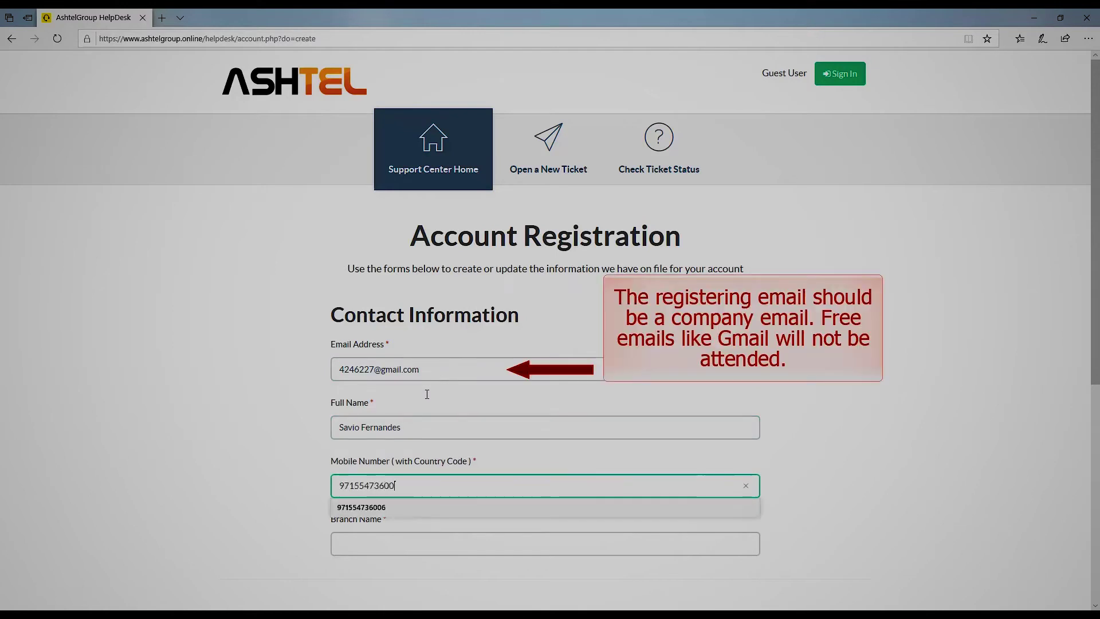
key("Tab")
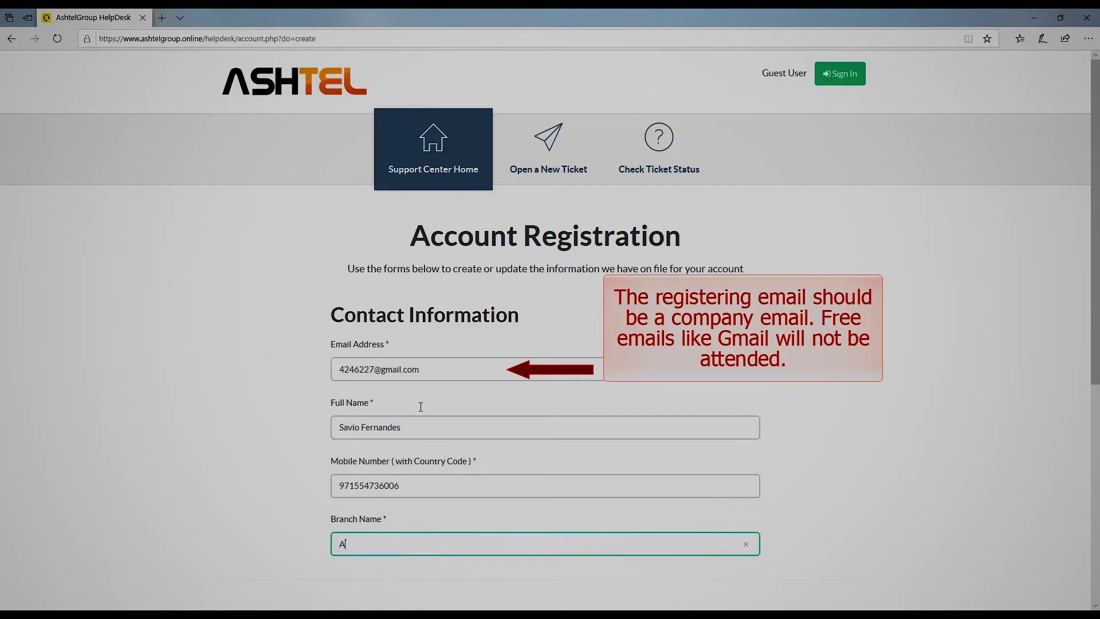
type("ASHTE")
key("Down")
key("Return")
scroll(418, 418, "down", 5)
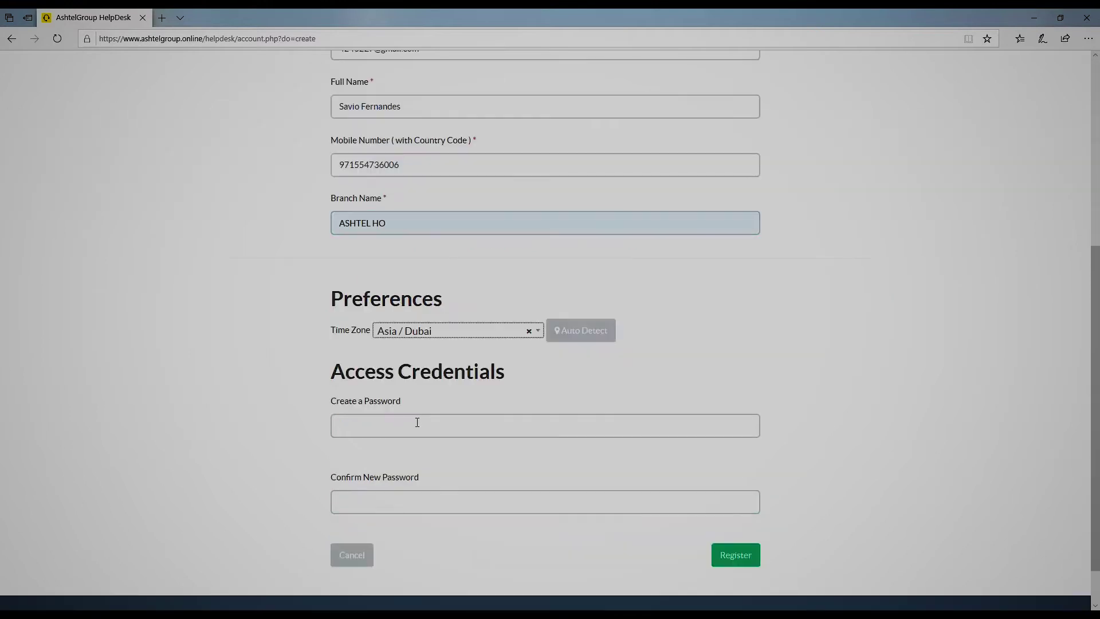
- Enter and confirm the account password, then submit the registration
left_click(417, 431)
type("••••••••")
key("Tab")
type("••••••••")
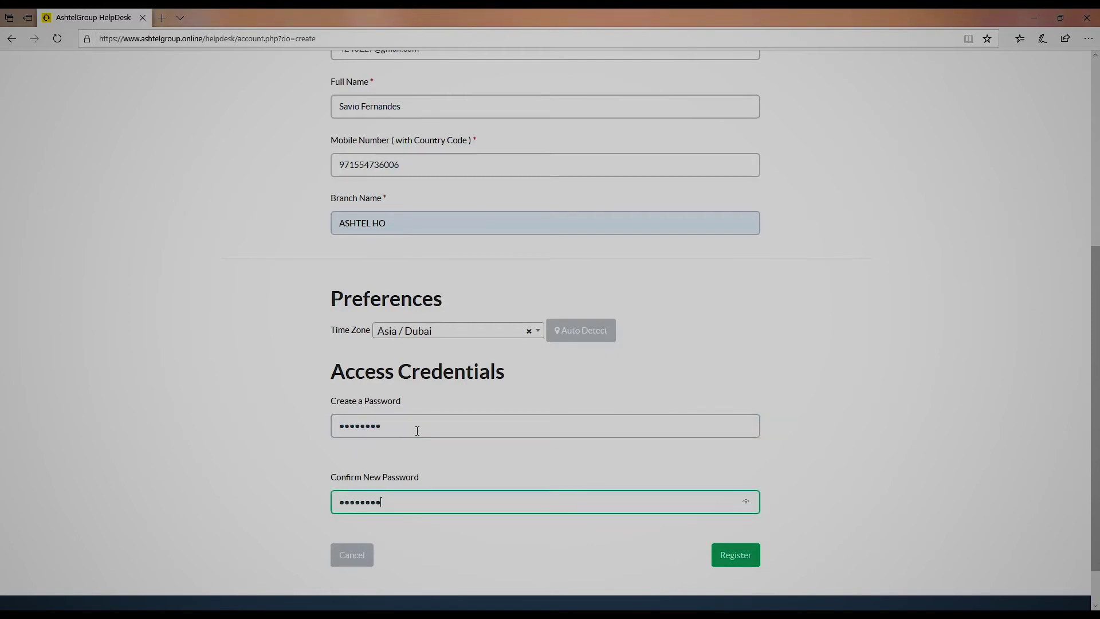
left_click(726, 558)
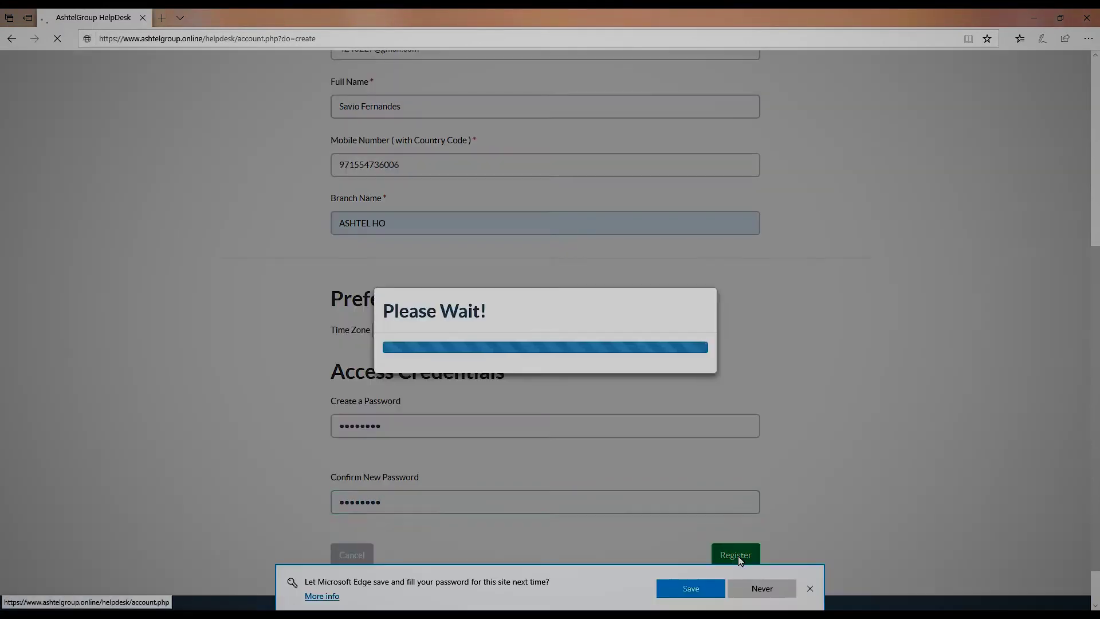
- Decline the browser's password save and highlight the confirmation-email notice
left_click(747, 588)
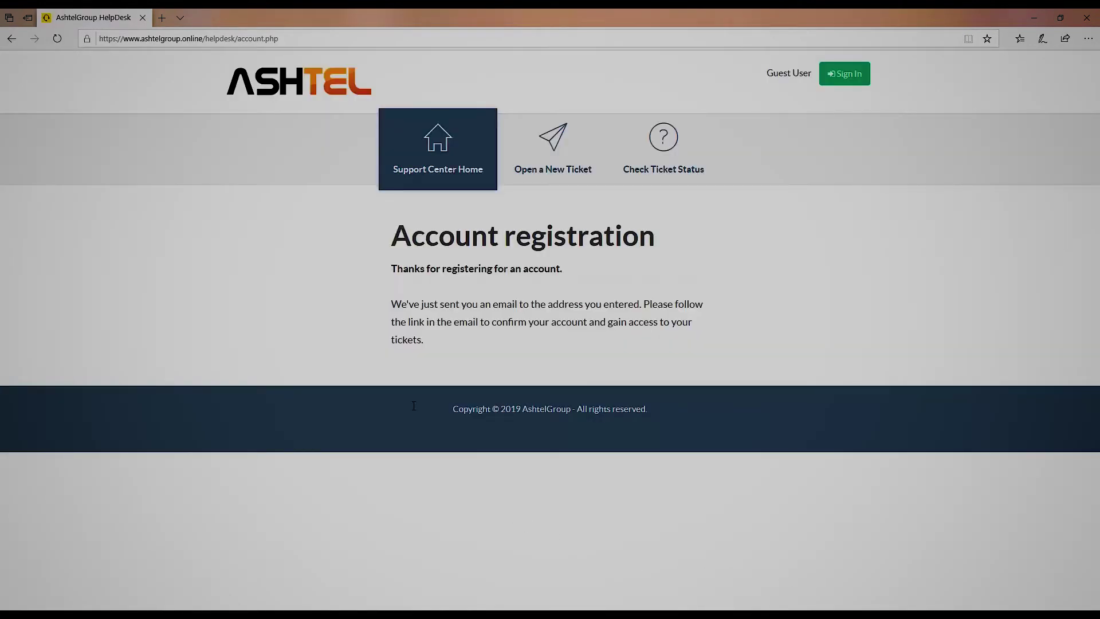
left_click_drag(395, 305, 641, 308)
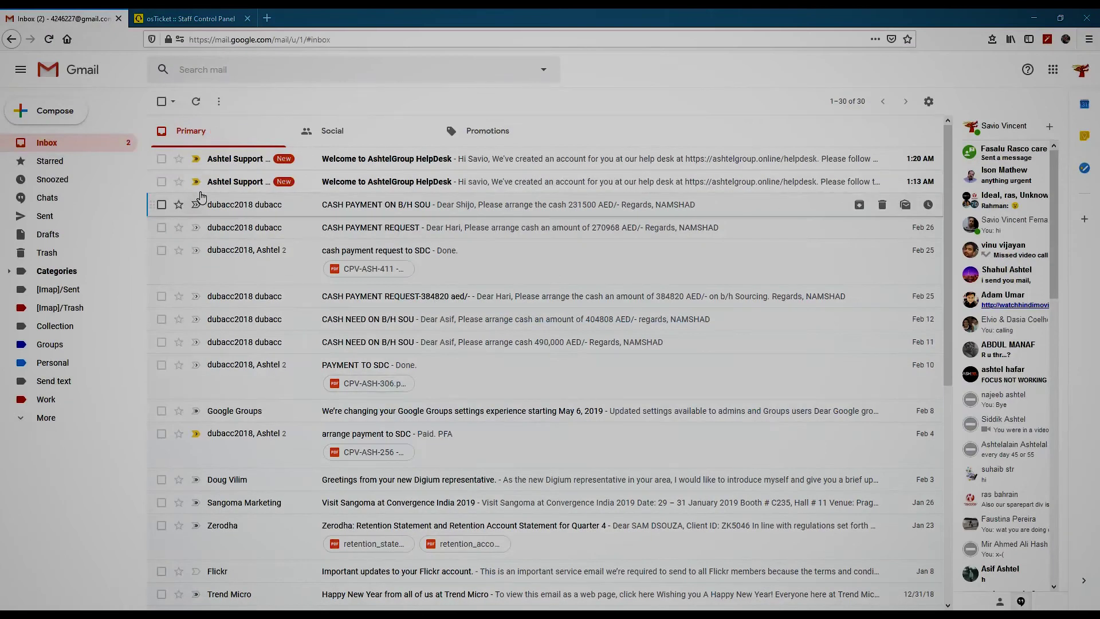
- Open the 'Welcome to AshtelGroup HelpDesk' email and follow its confirmation link
left_click(379, 156)
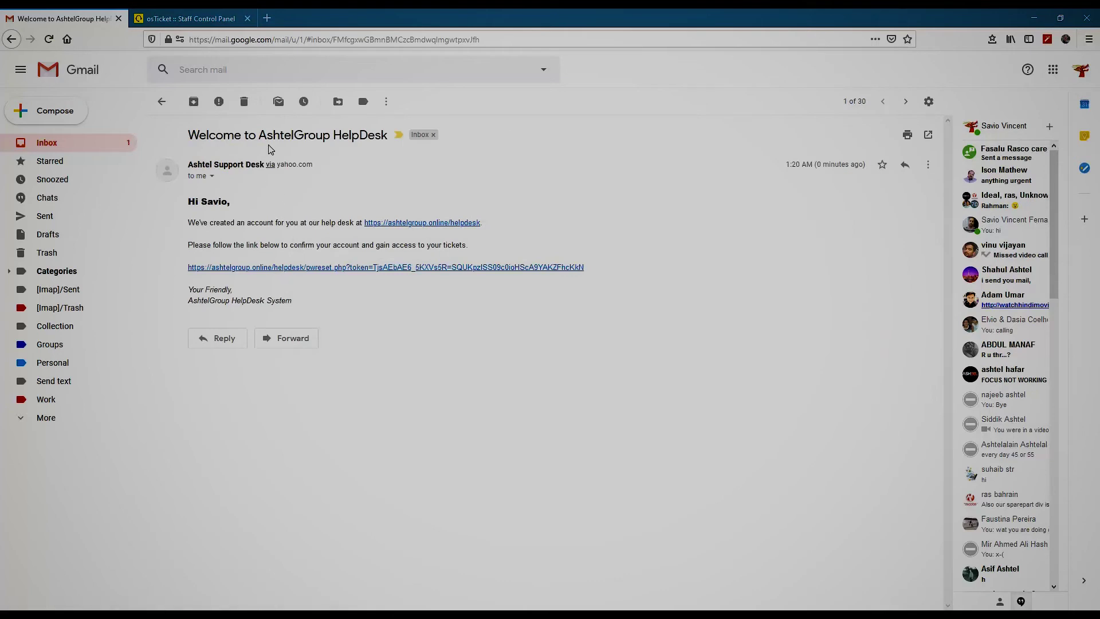
left_click(287, 268)
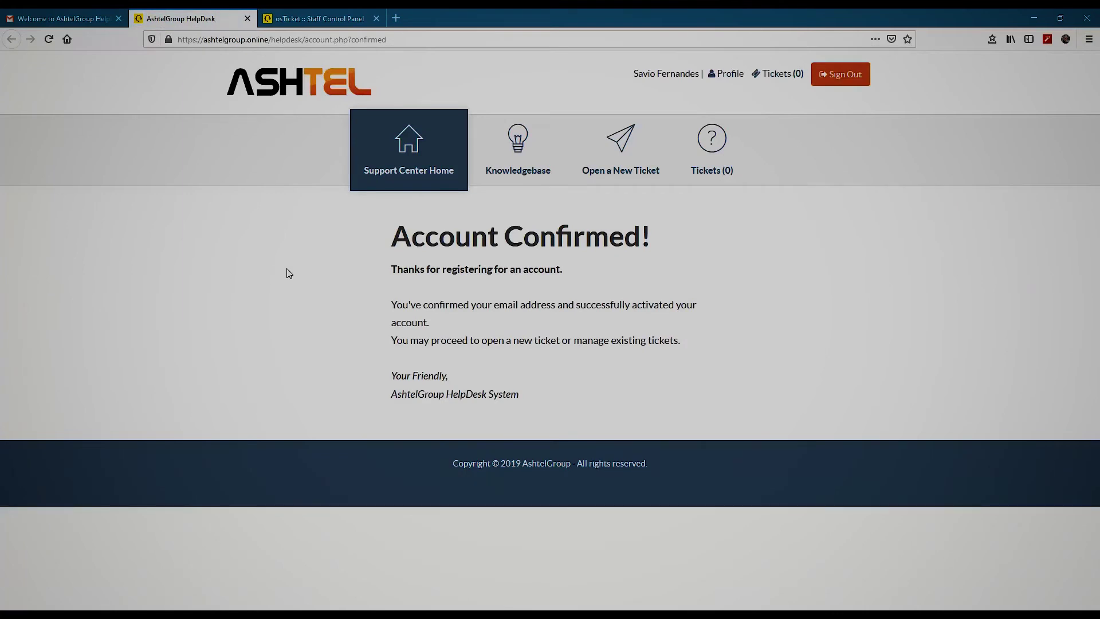
- Highlight the 'Account Confirmed!' heading, then minimize the confirmation window
left_click_drag(394, 237, 666, 250)
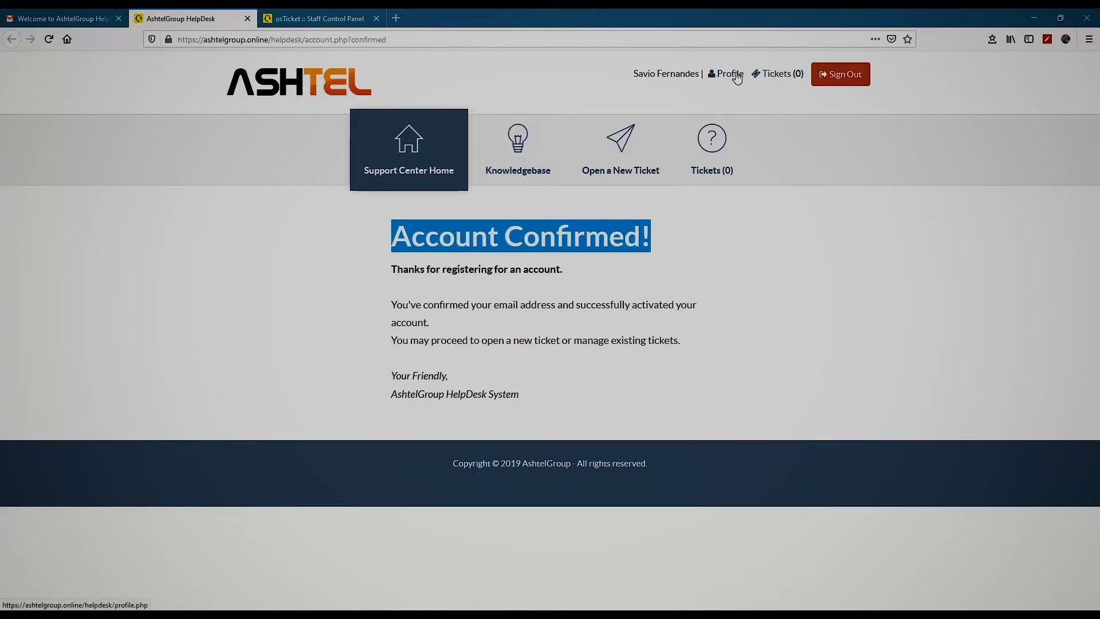
left_click(1033, 18)
- Sign in to the help desk with the registered e-mail and its password
left_click(857, 82)
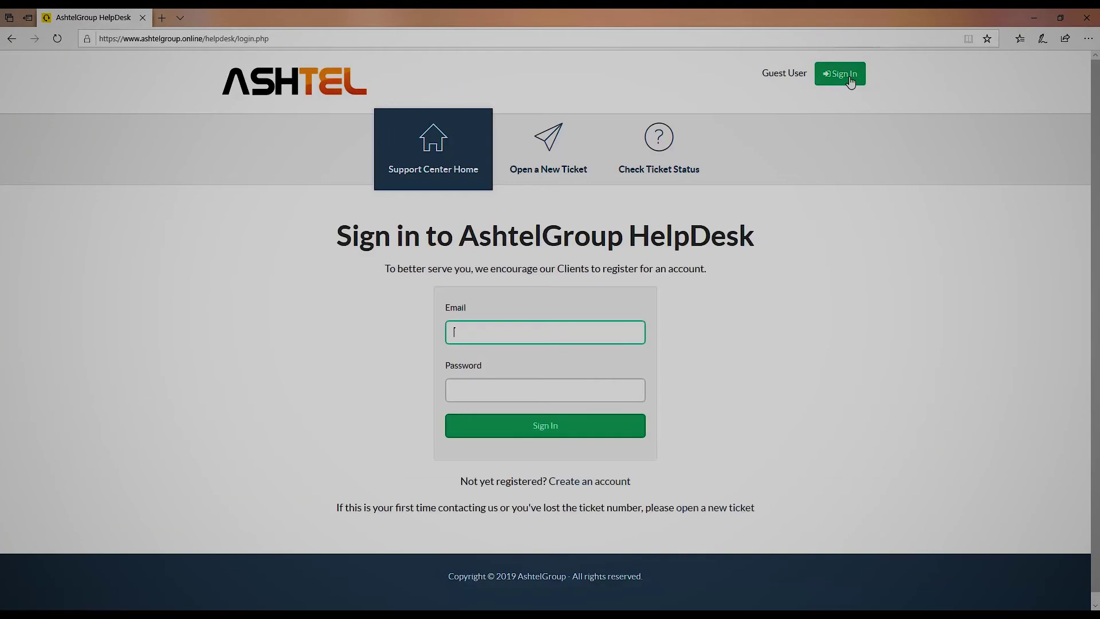
key("Tab")
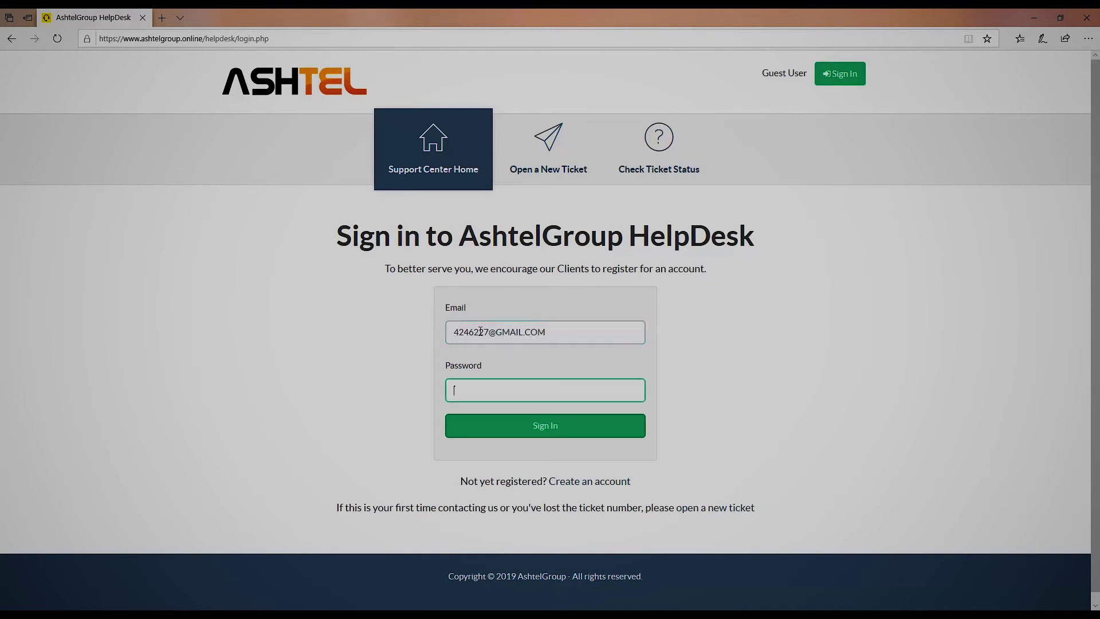
type("•••••••••")
left_click(536, 422)
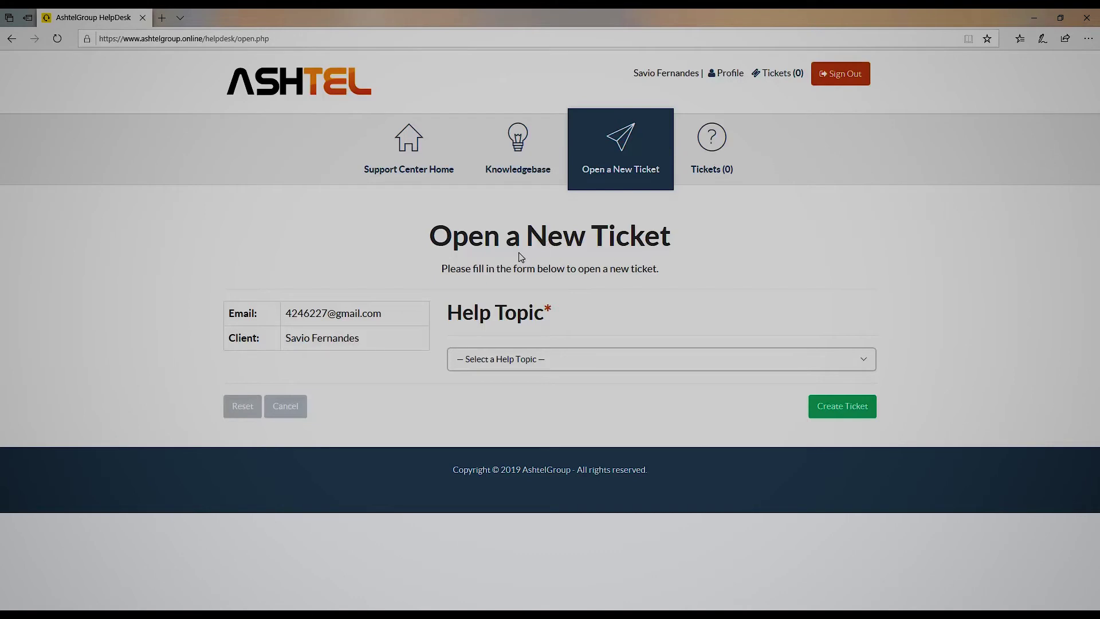
- Choose IT Support as the new ticket's help topic
left_click_drag(443, 234, 691, 247)
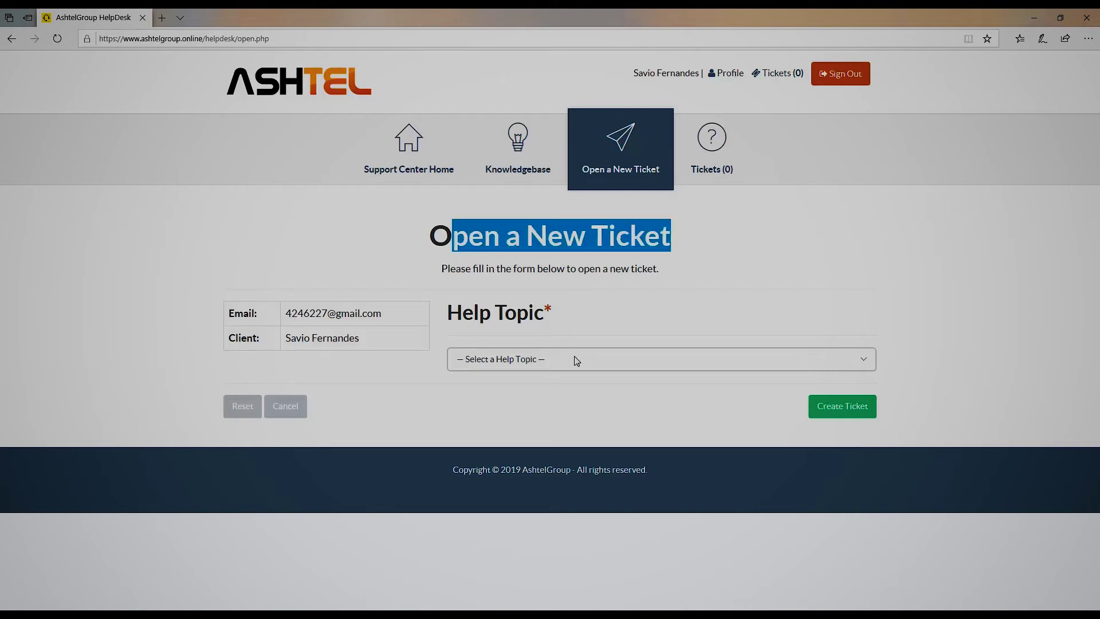
left_click(573, 353)
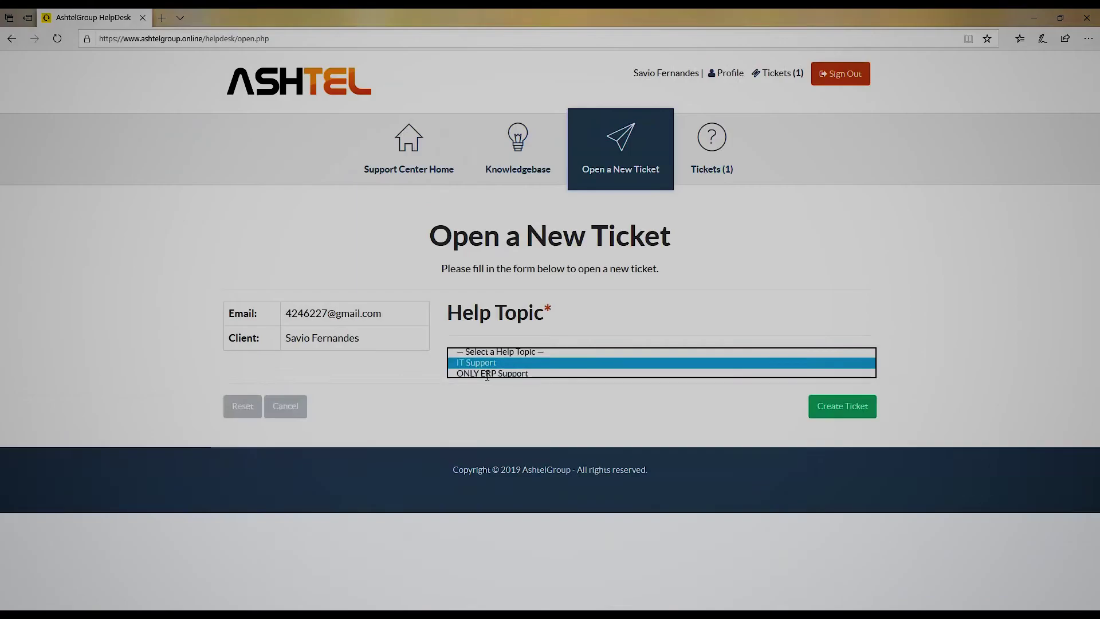
left_click(360, 378)
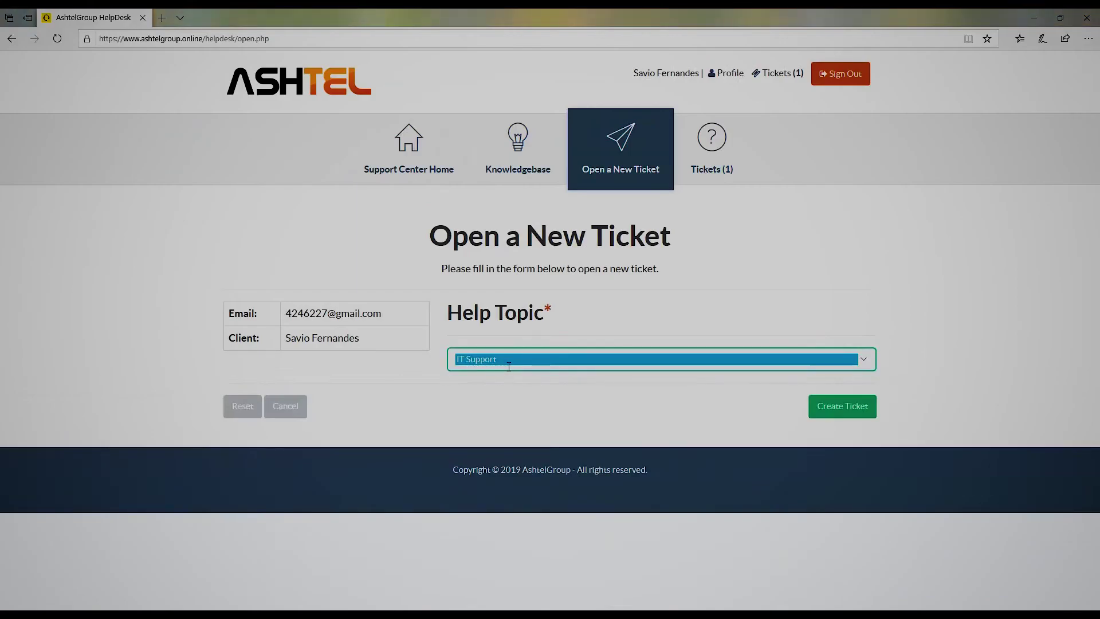
scroll(523, 346, "down", 4)
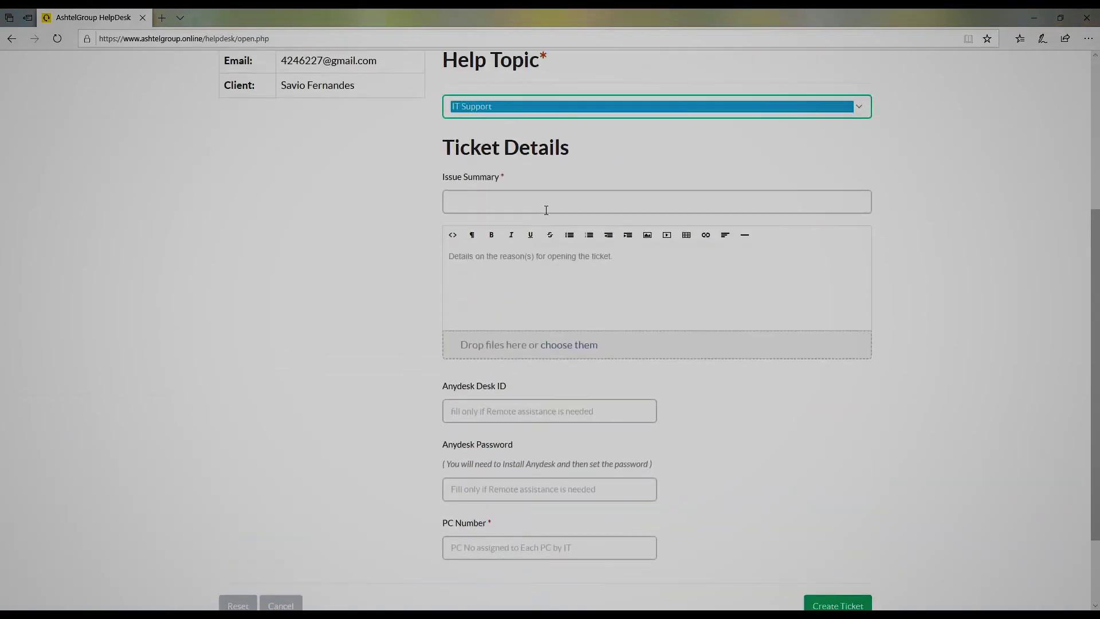
- Enter the issue summary 'Need to Install Focus on new PC'
left_click(547, 201)
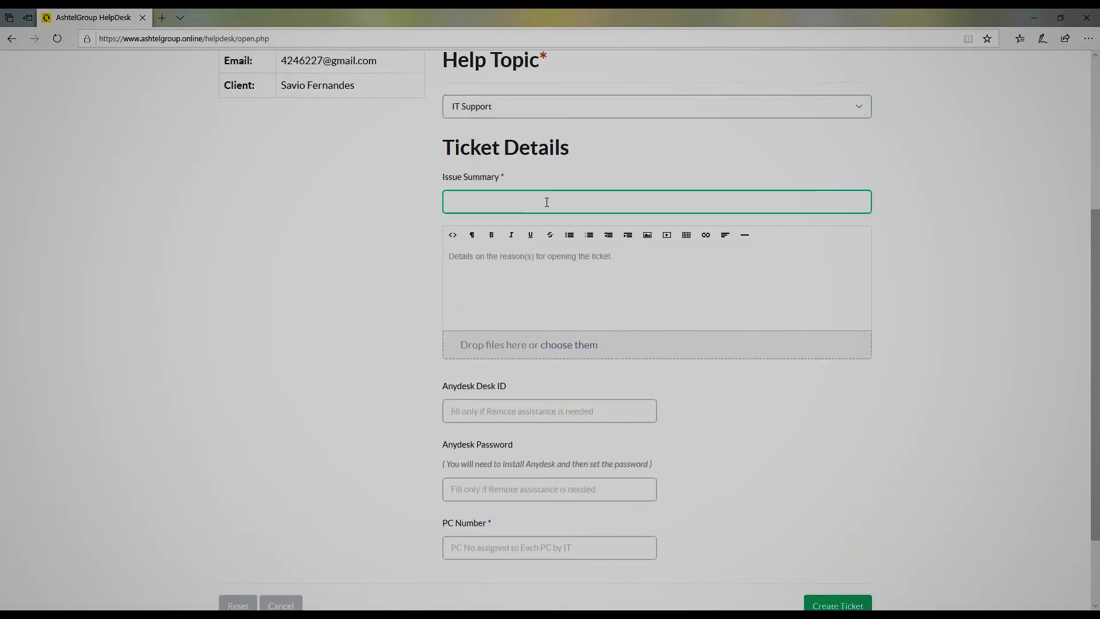
type("Need to Install Focsu")
key("BackSpace")
key("BackSpace")
type("us on")
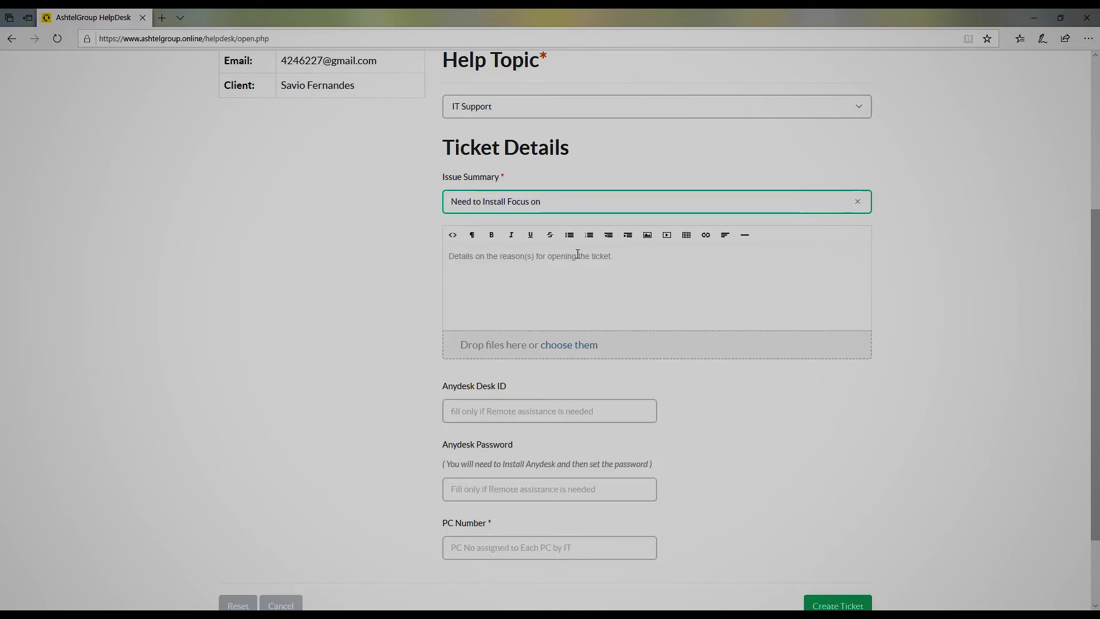
type(" anew PC")
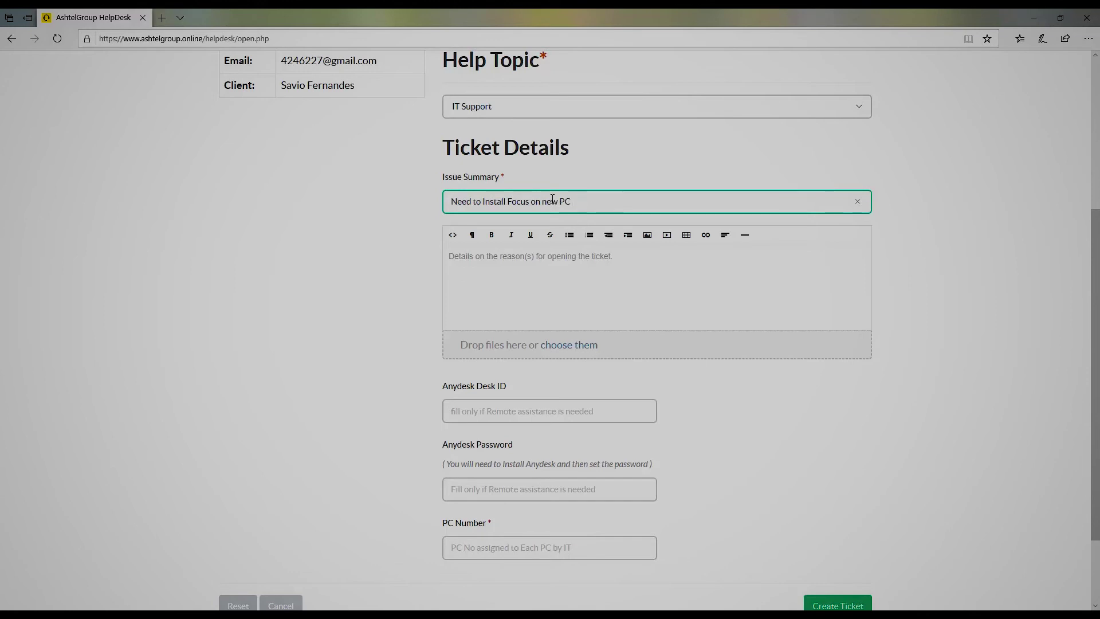
left_click_drag(579, 201, 410, 201)
- Write the details 'need to install Focus on a new' and minimize the browser
left_click(490, 262)
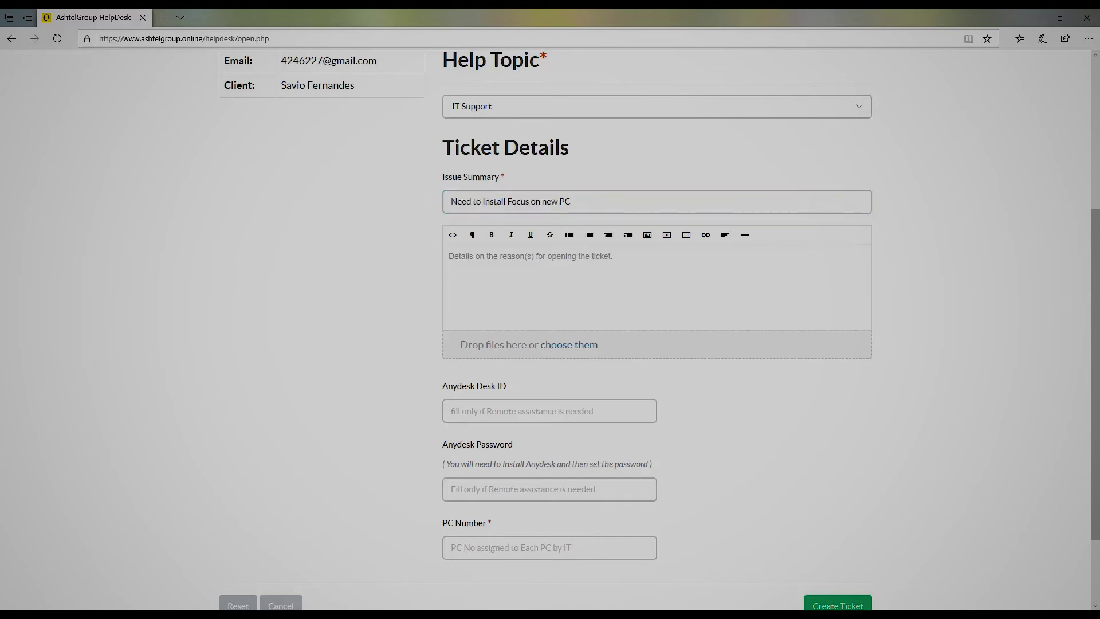
type("need to install Focus on a new")
scroll(520, 384, "down", 2)
left_click(546, 310)
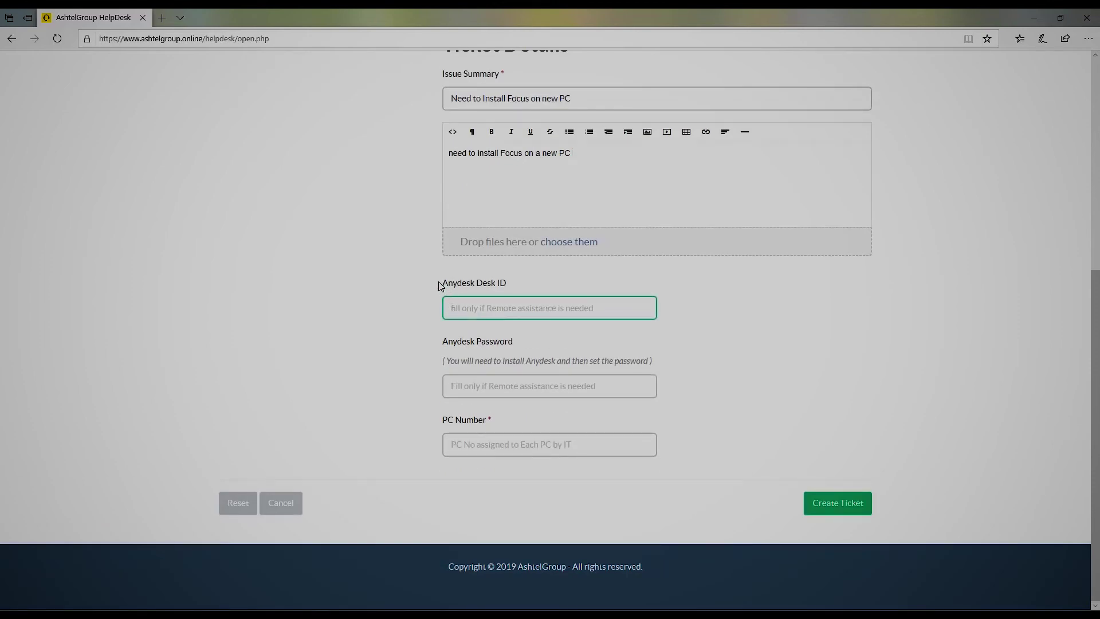
left_click_drag(442, 283, 537, 285)
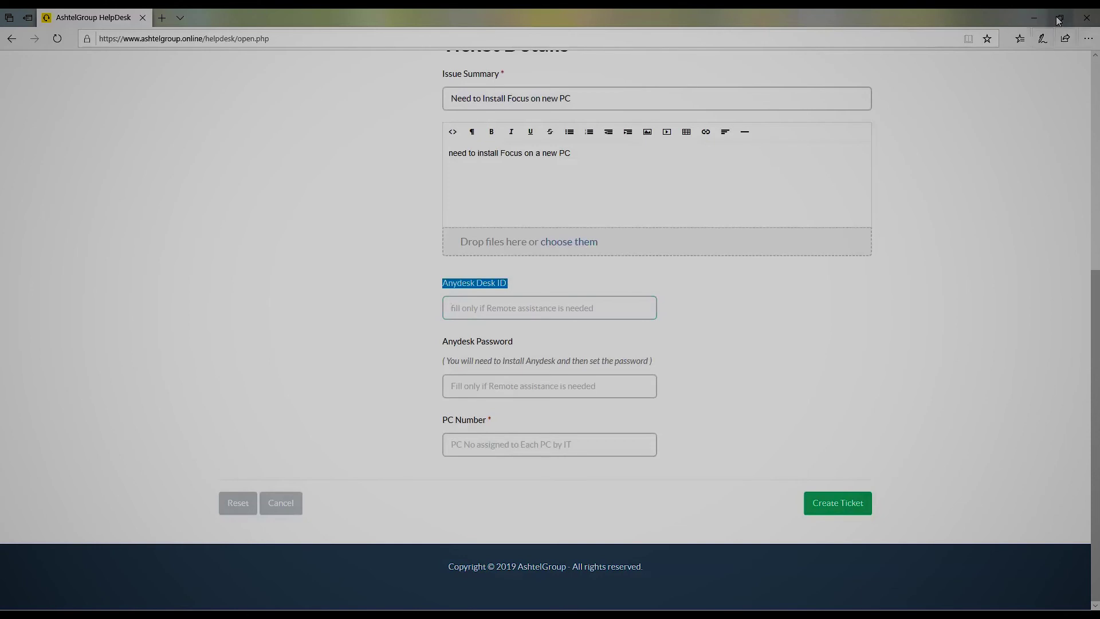
left_click(1034, 17)
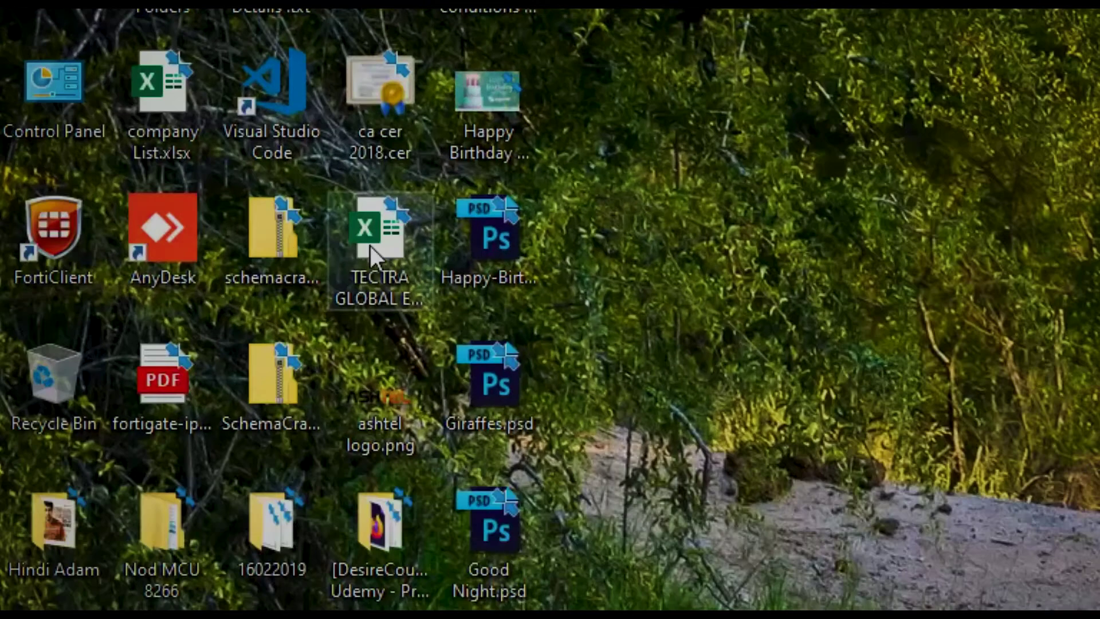
- Launch AnyDesk and select this desk's address under This Desk
left_click(131, 228)
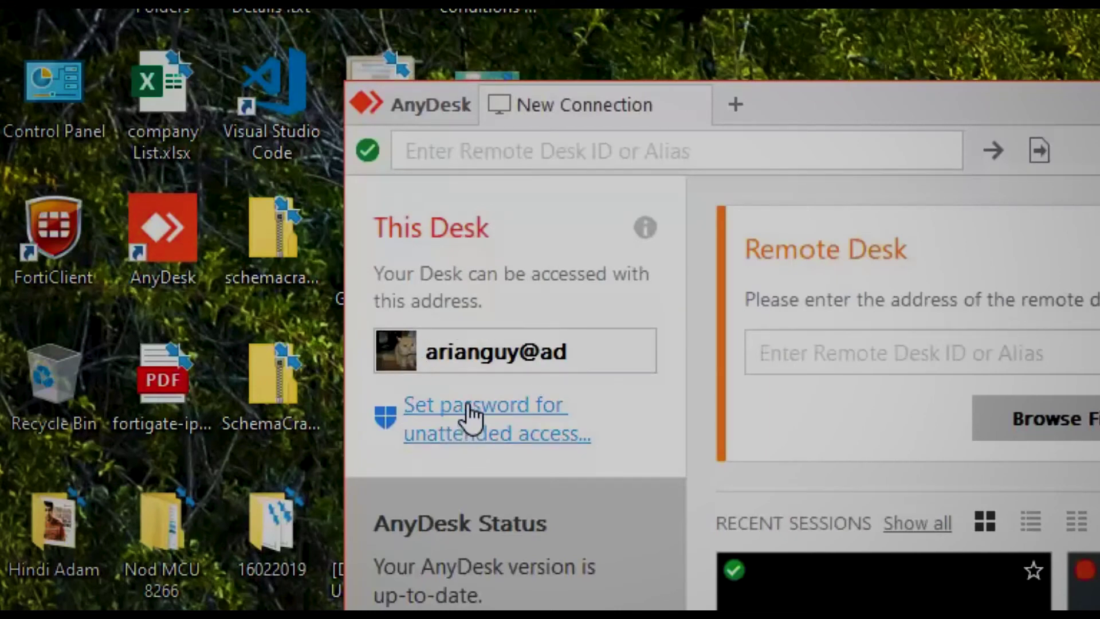
left_click_drag(589, 360, 433, 345)
key("ctrl+c")
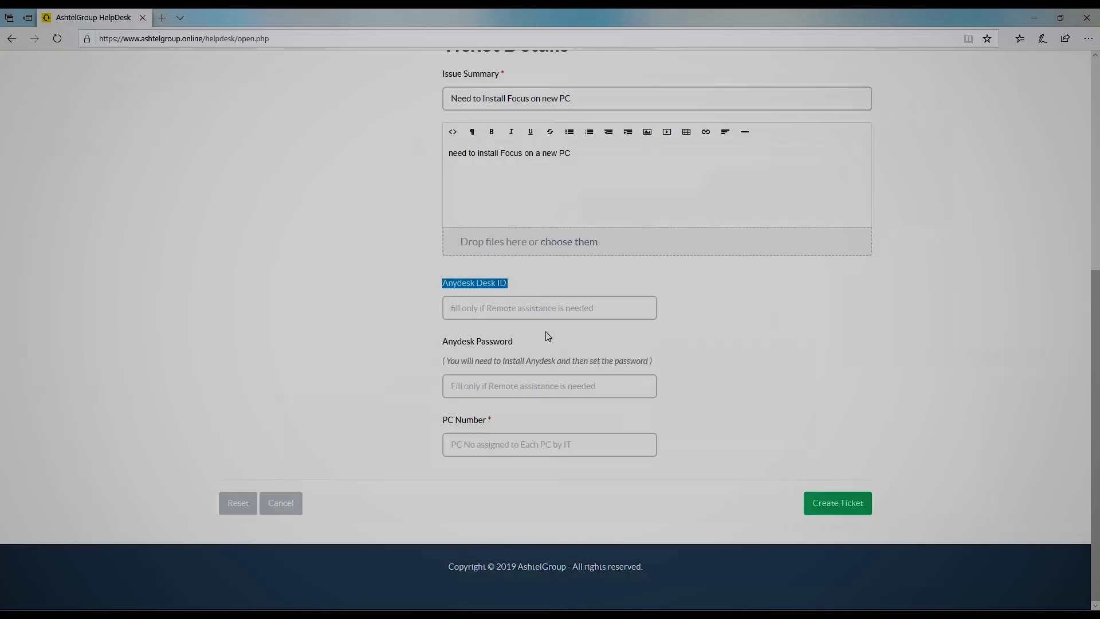
- Paste the desk address, enter 'Put your AnyDesk password here' and PC Number 'If new PC then put 0'
left_click(532, 302)
key("ctrl+v")
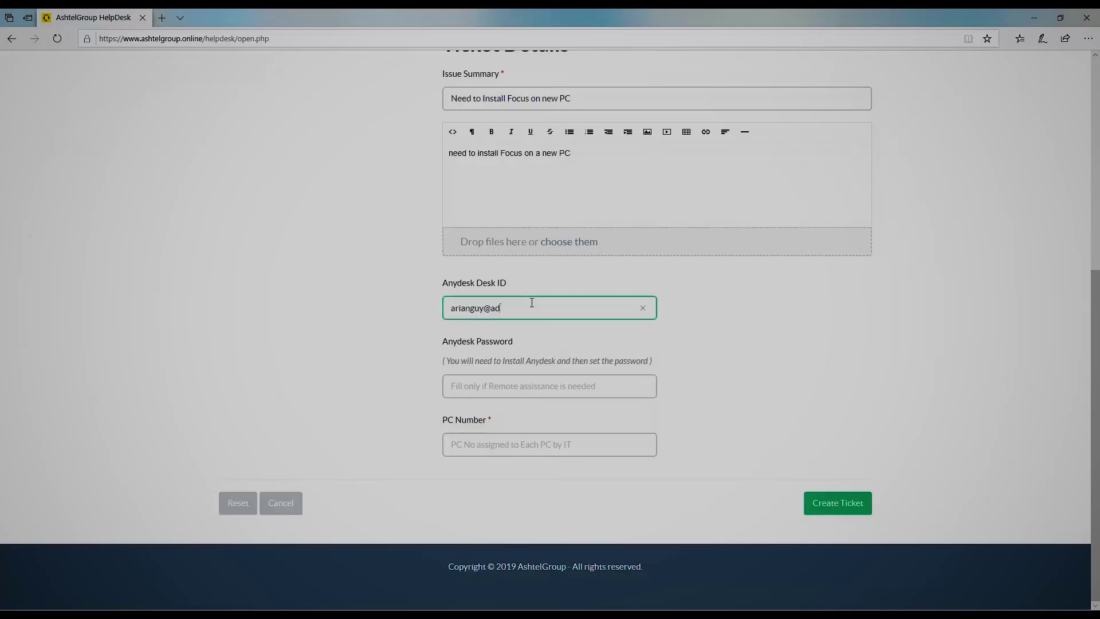
left_click(485, 389)
type("Put your Any")
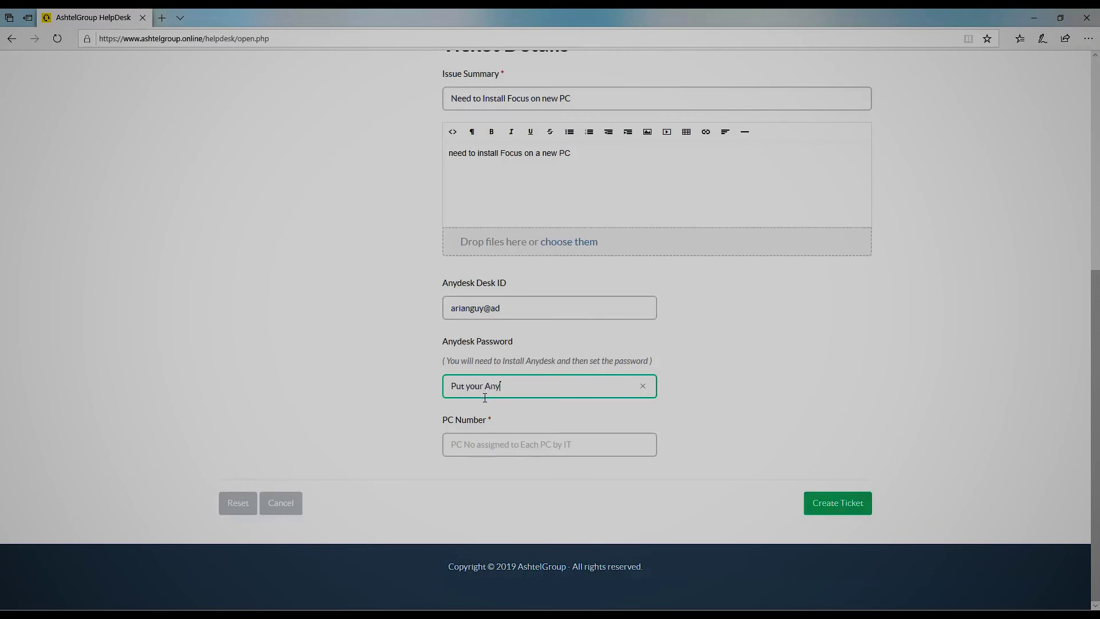
type("Desk password here")
left_click(485, 449)
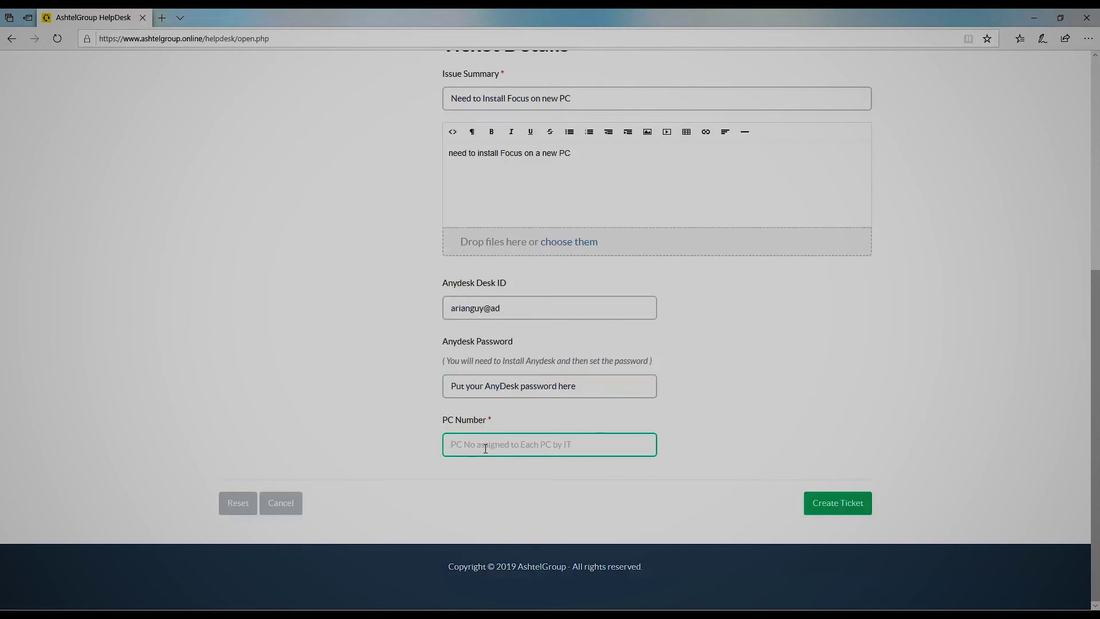
type("If new PC then")
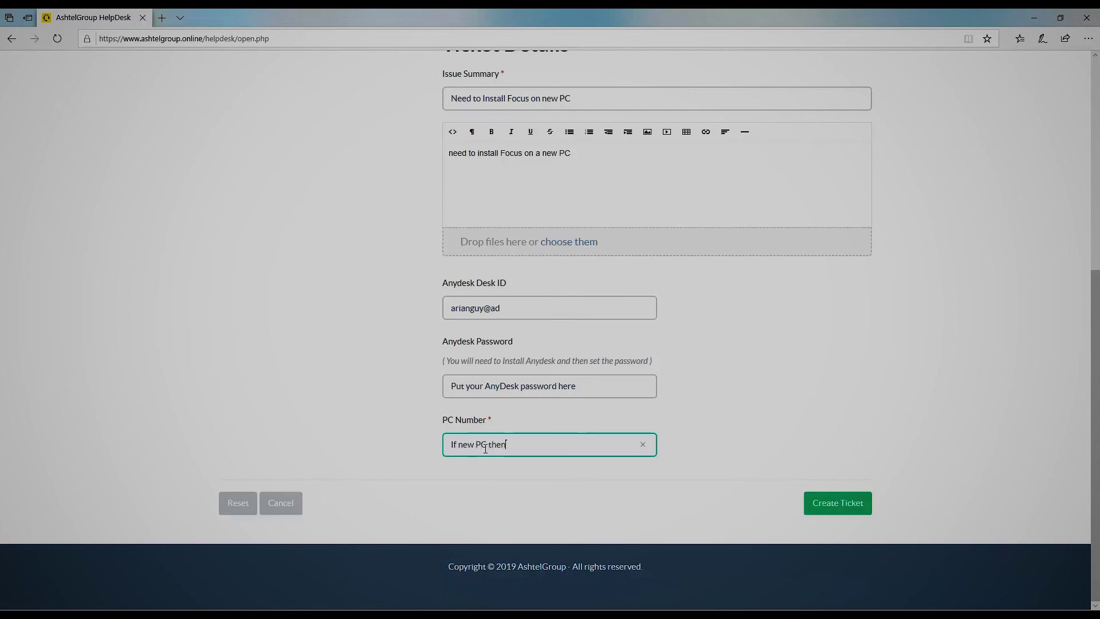
type(" put 0")
- Create the ticket, check it in the Tickets list, then switch to Gmail
left_click(852, 502)
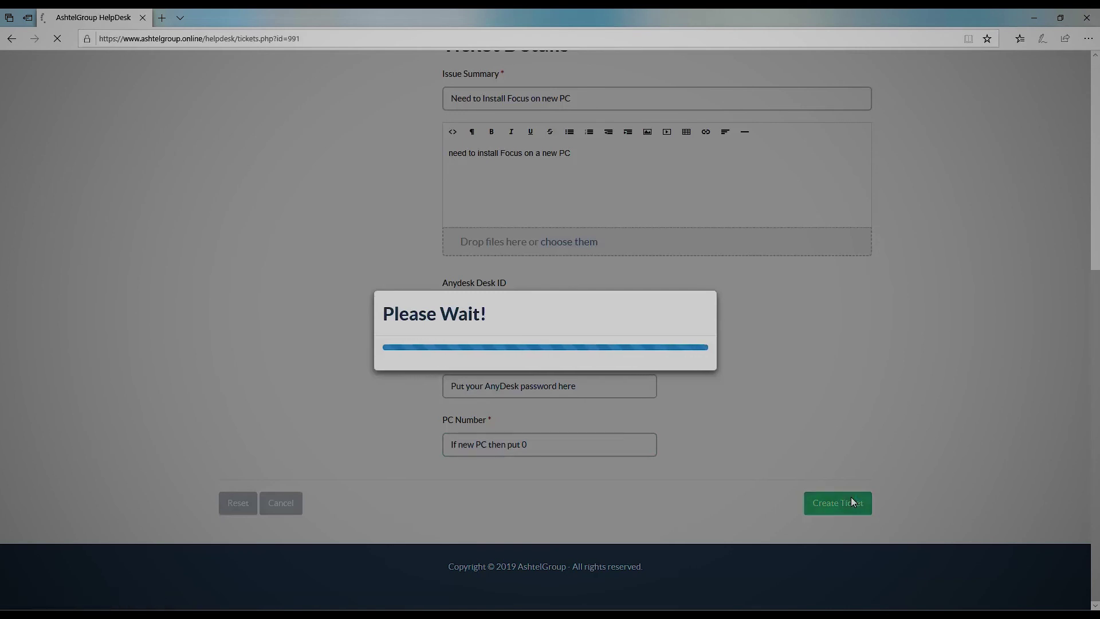
scroll(621, 456, "down", 5)
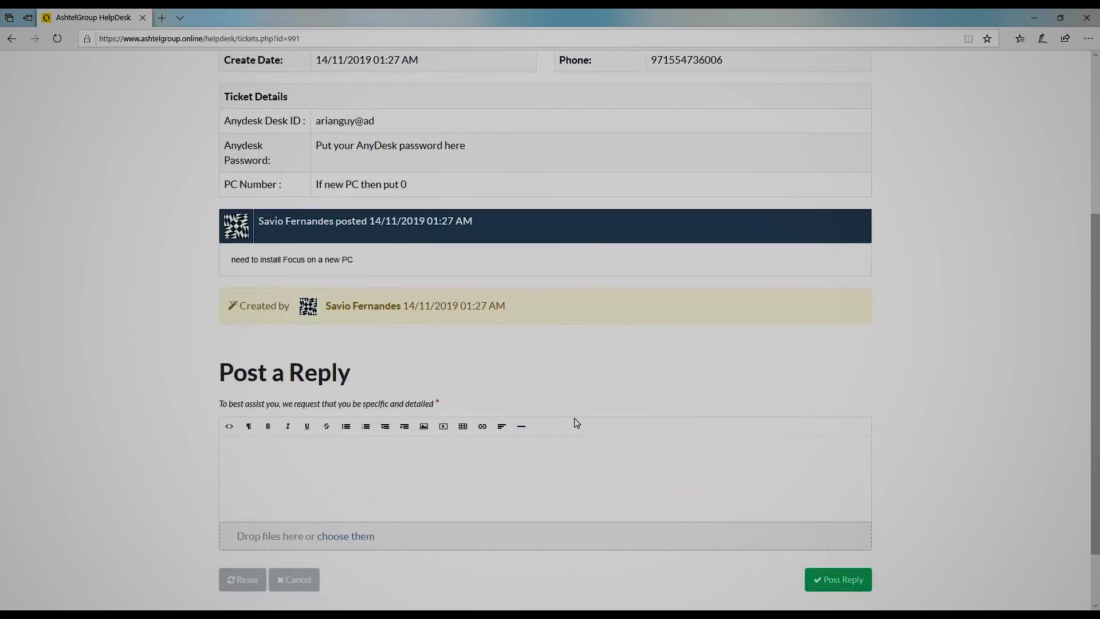
scroll(630, 418, "up", 5)
left_click(777, 74)
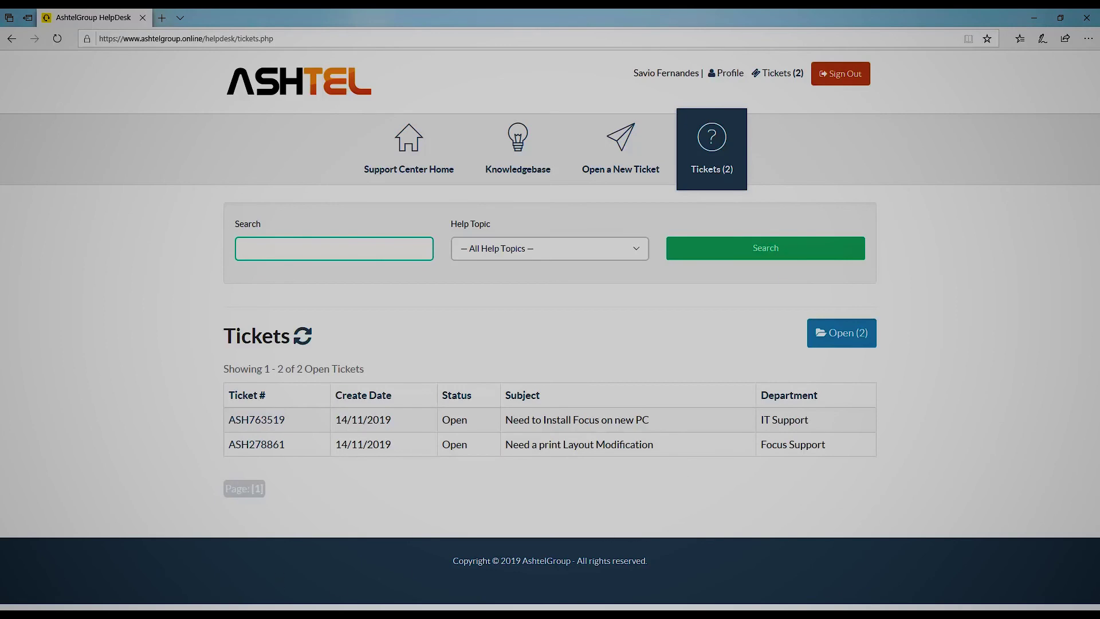
key("alt+Tab")
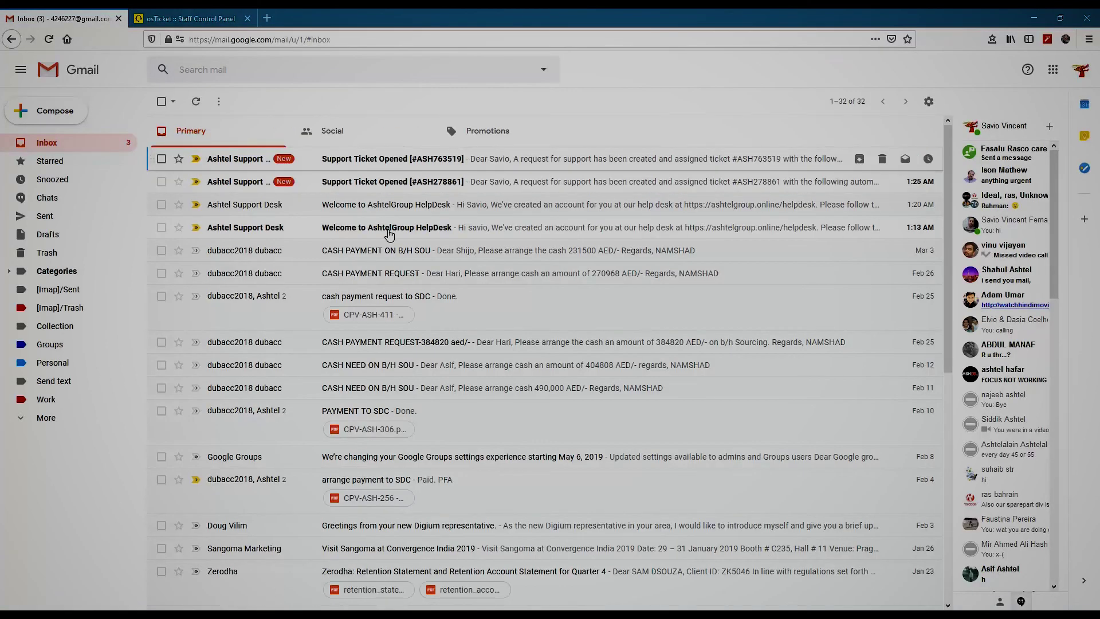
- Open the Support Ticket Opened email, highlight its subject and progress link, then minimize Firefox
left_click(390, 162)
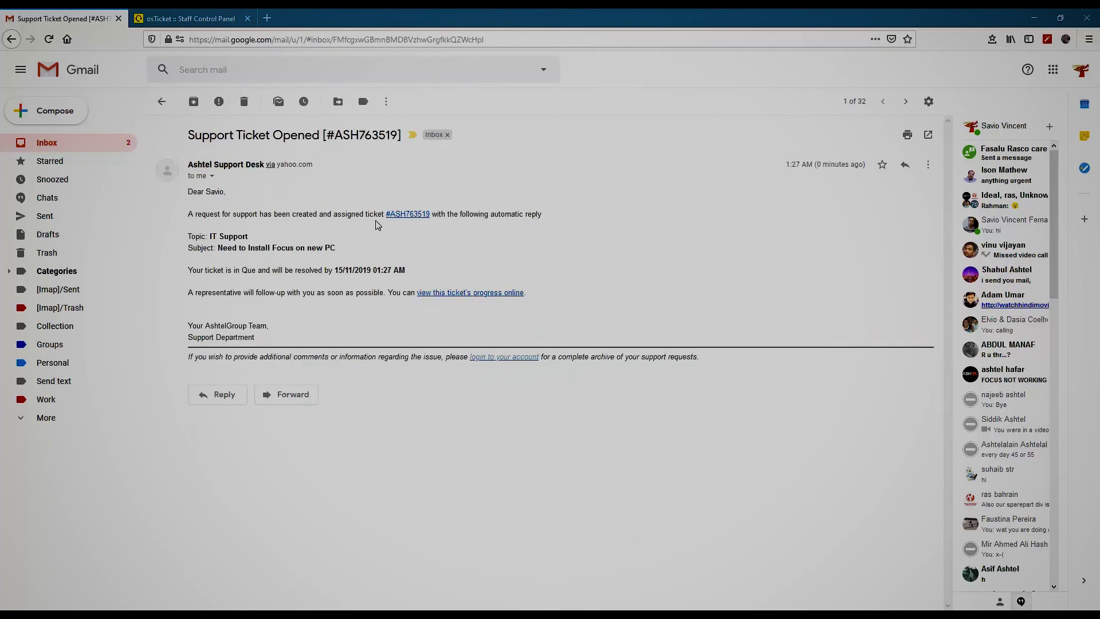
left_click_drag(228, 248, 346, 259)
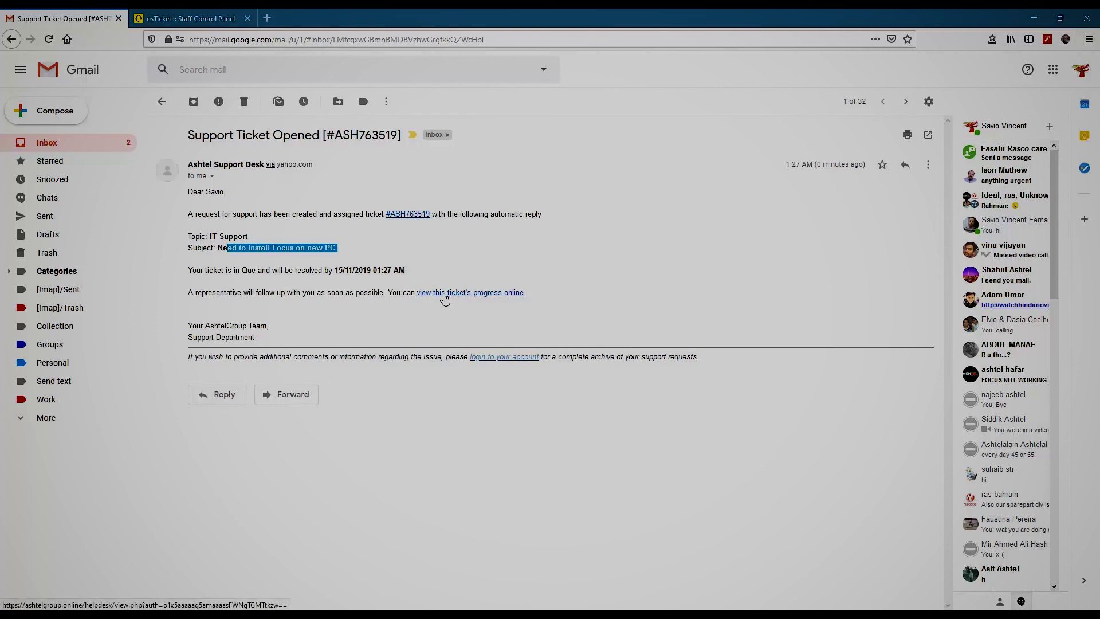
left_click_drag(418, 294, 536, 303)
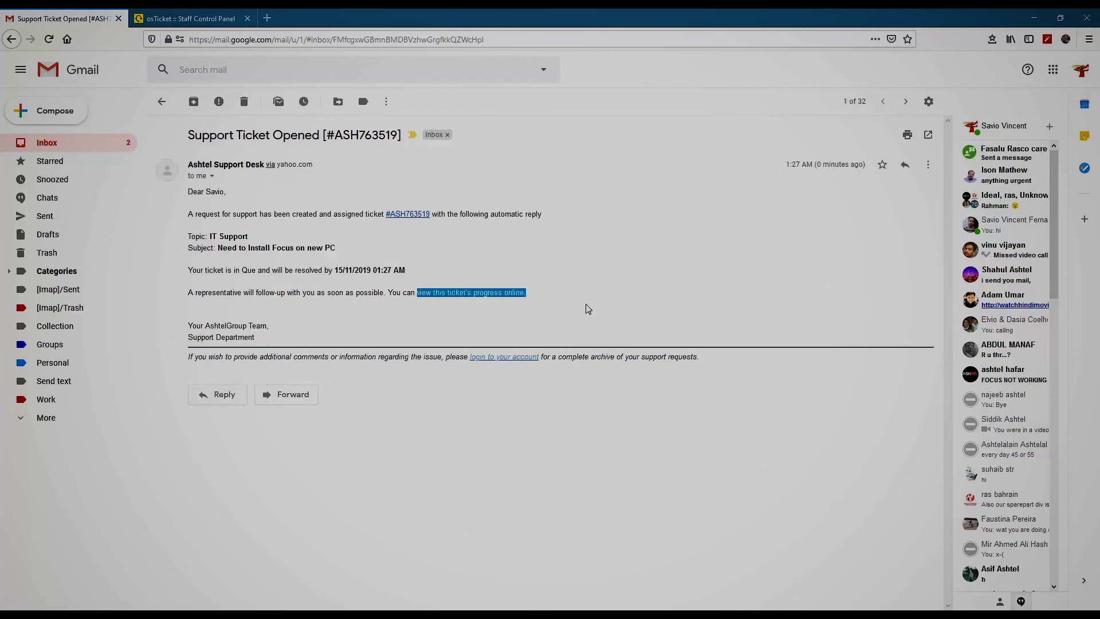
left_click(602, 312)
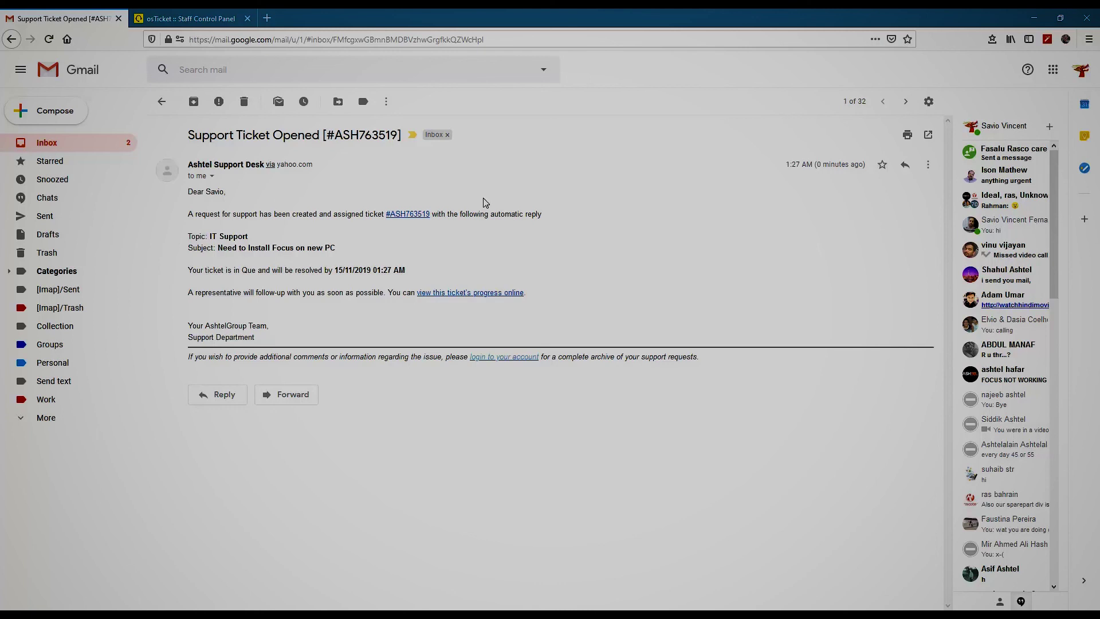
left_click(1036, 16)
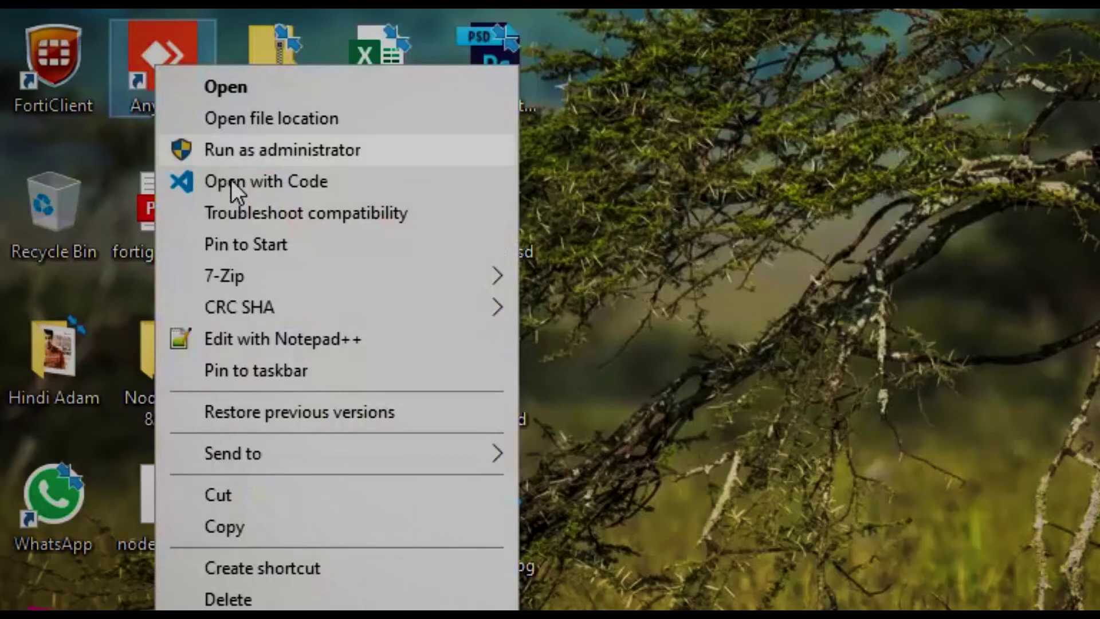
- Run AnyDesk as administrator, apply a confirmed unattended-access password, and return to New Connection
left_click(230, 155)
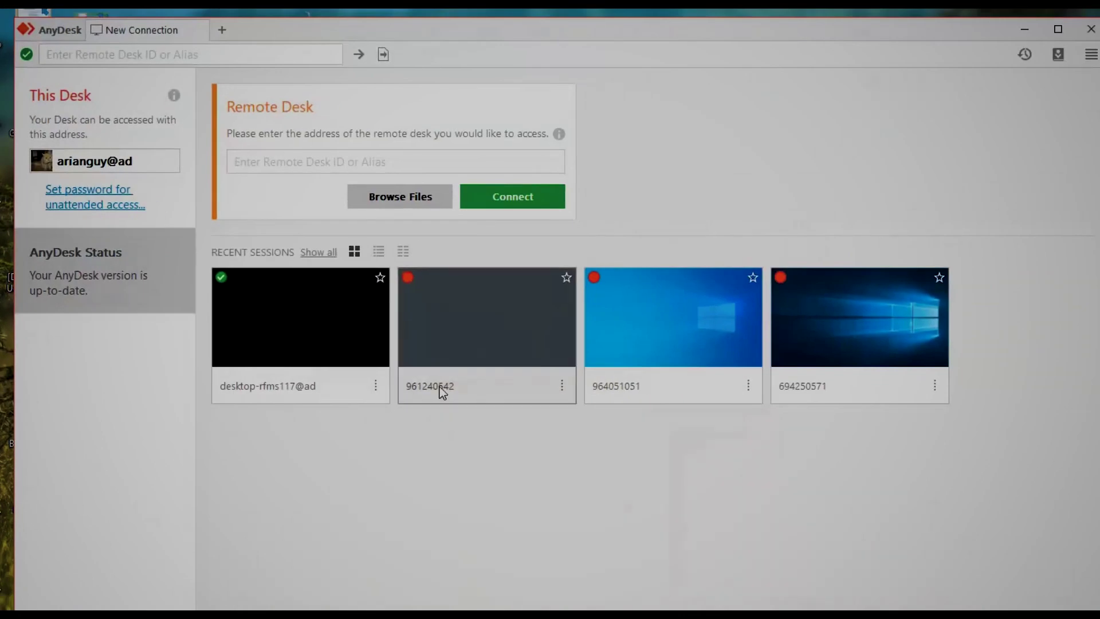
left_click(96, 205)
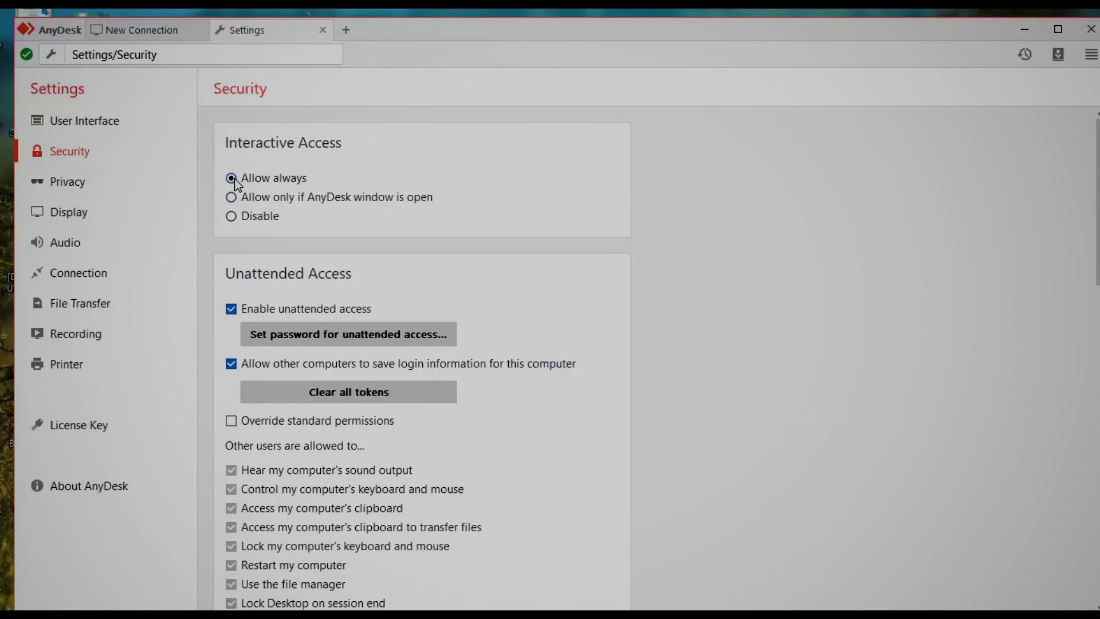
left_click(452, 339)
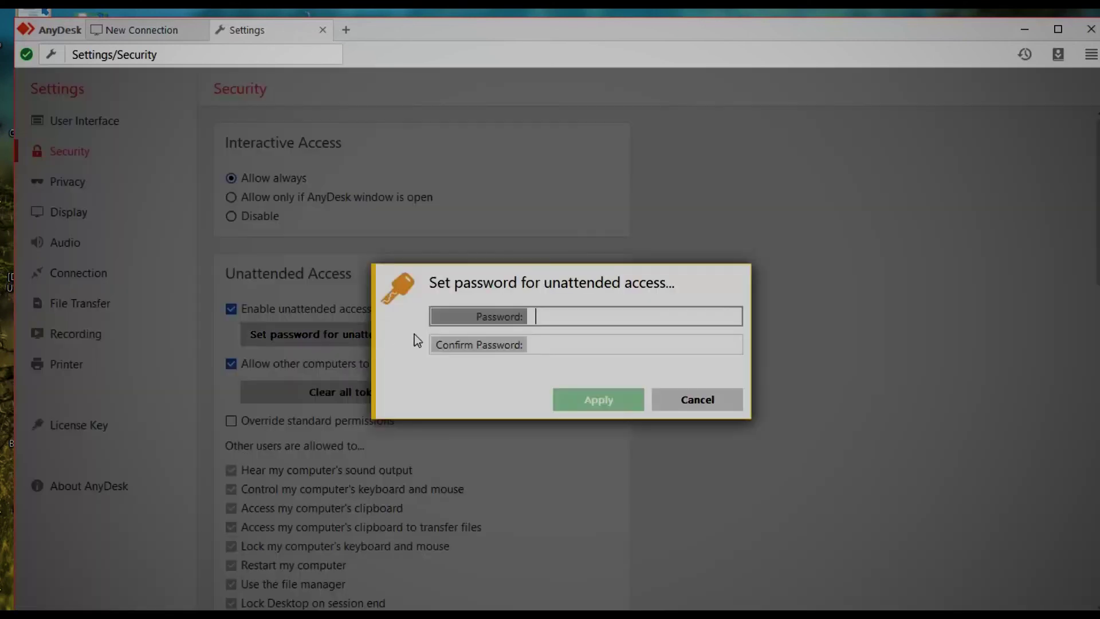
type("•••••")
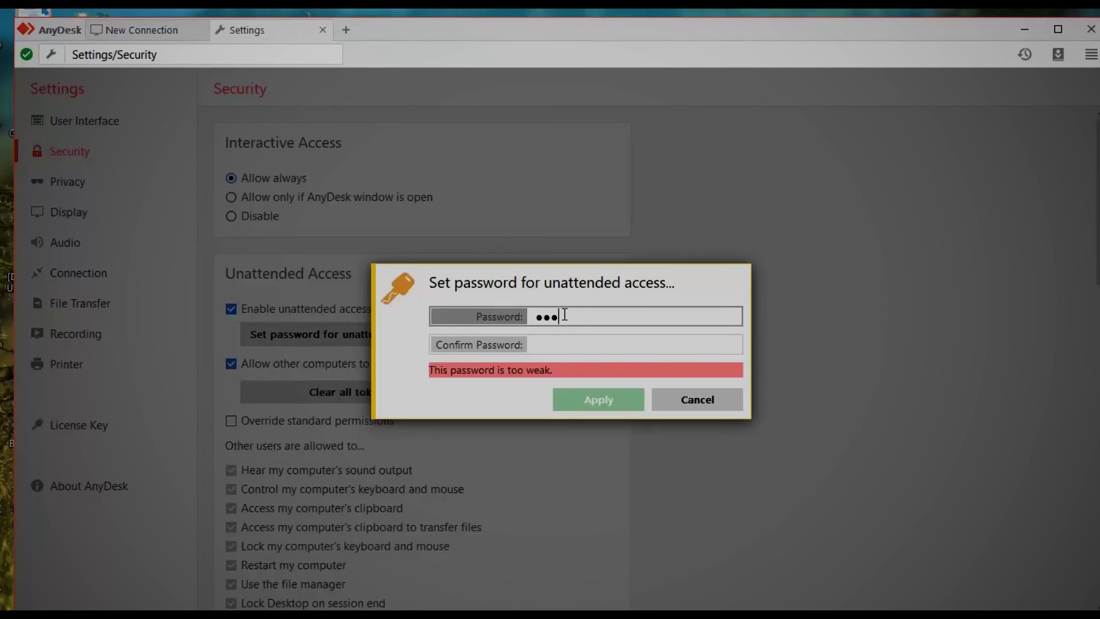
type("•••")
key("Tab")
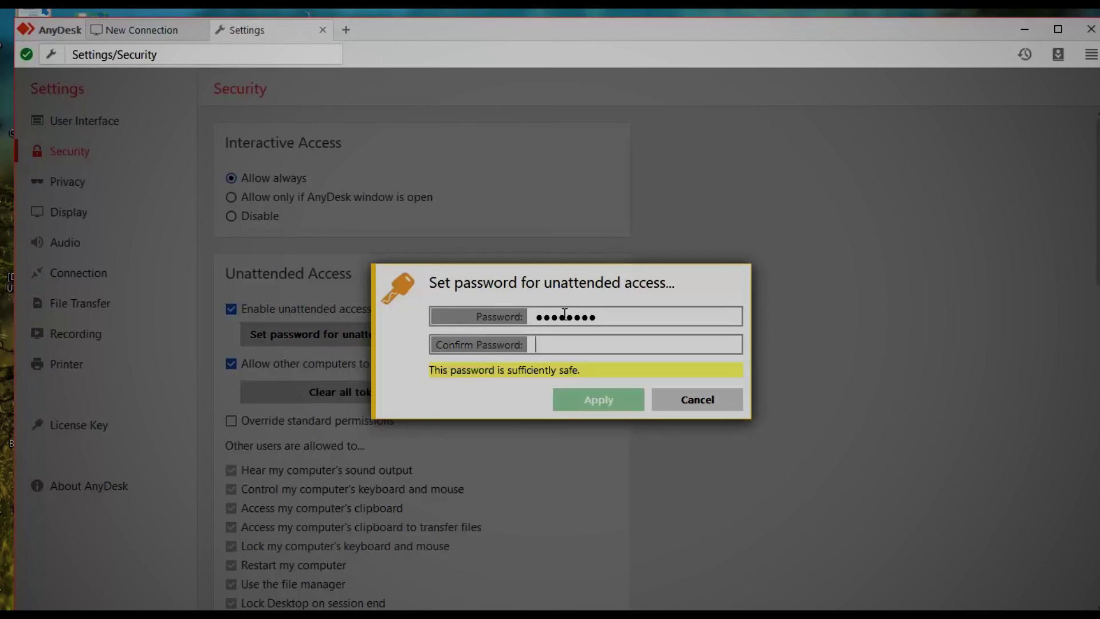
type("••••••••")
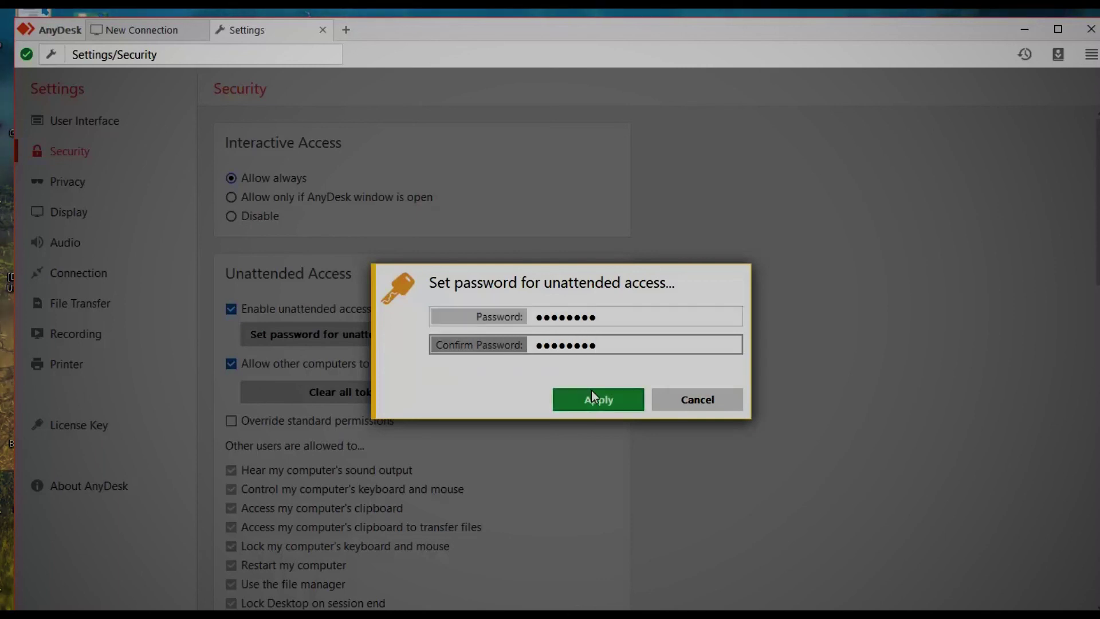
left_click(602, 400)
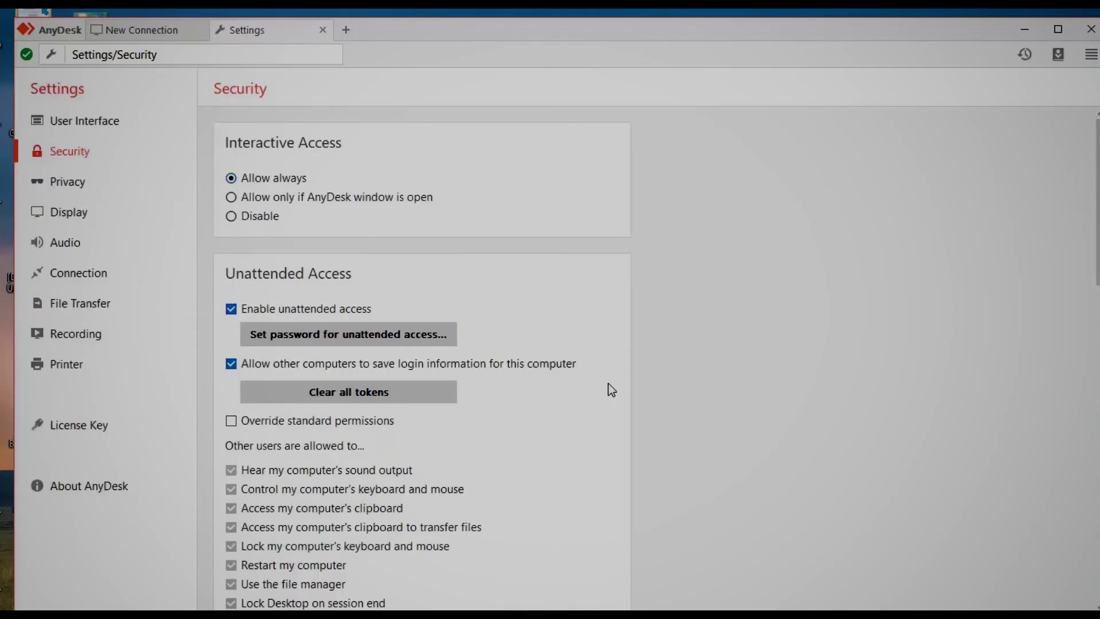
left_click(84, 121)
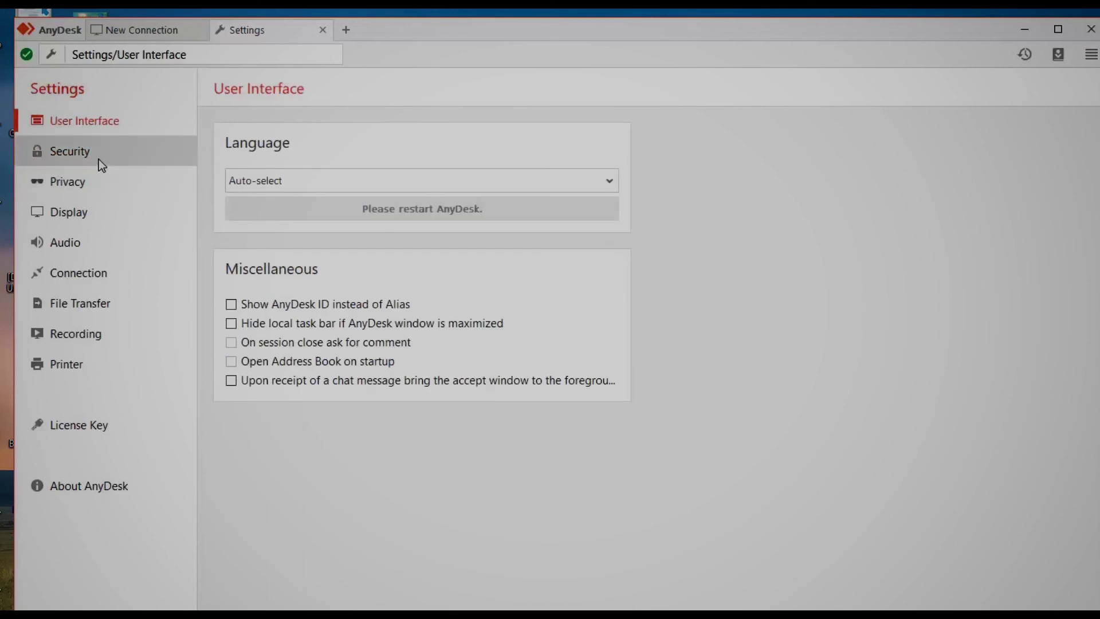
left_click(143, 33)
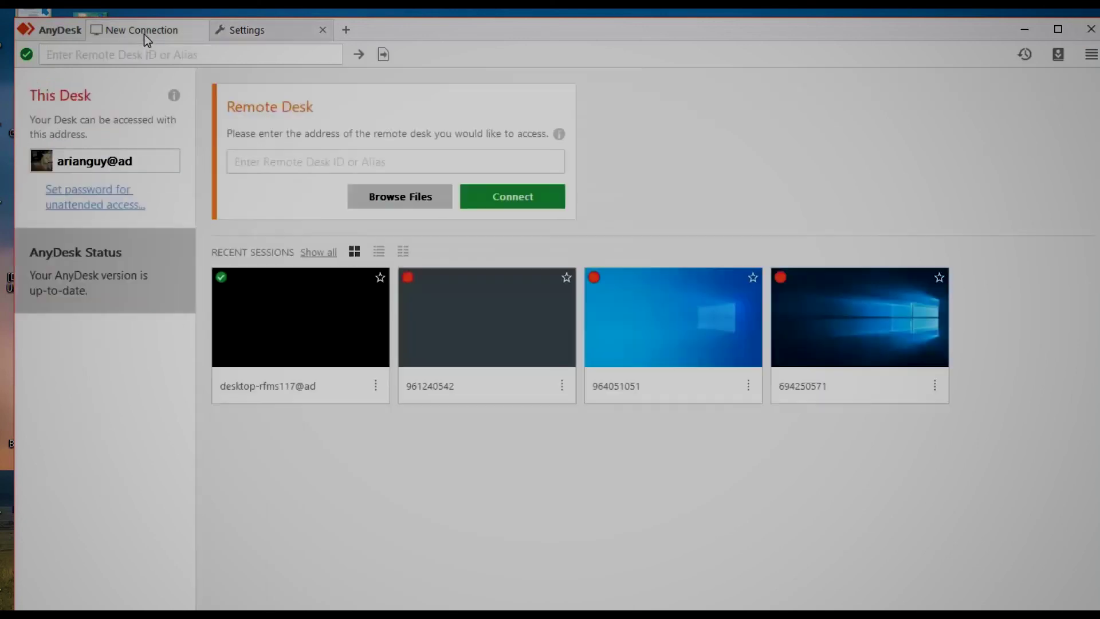